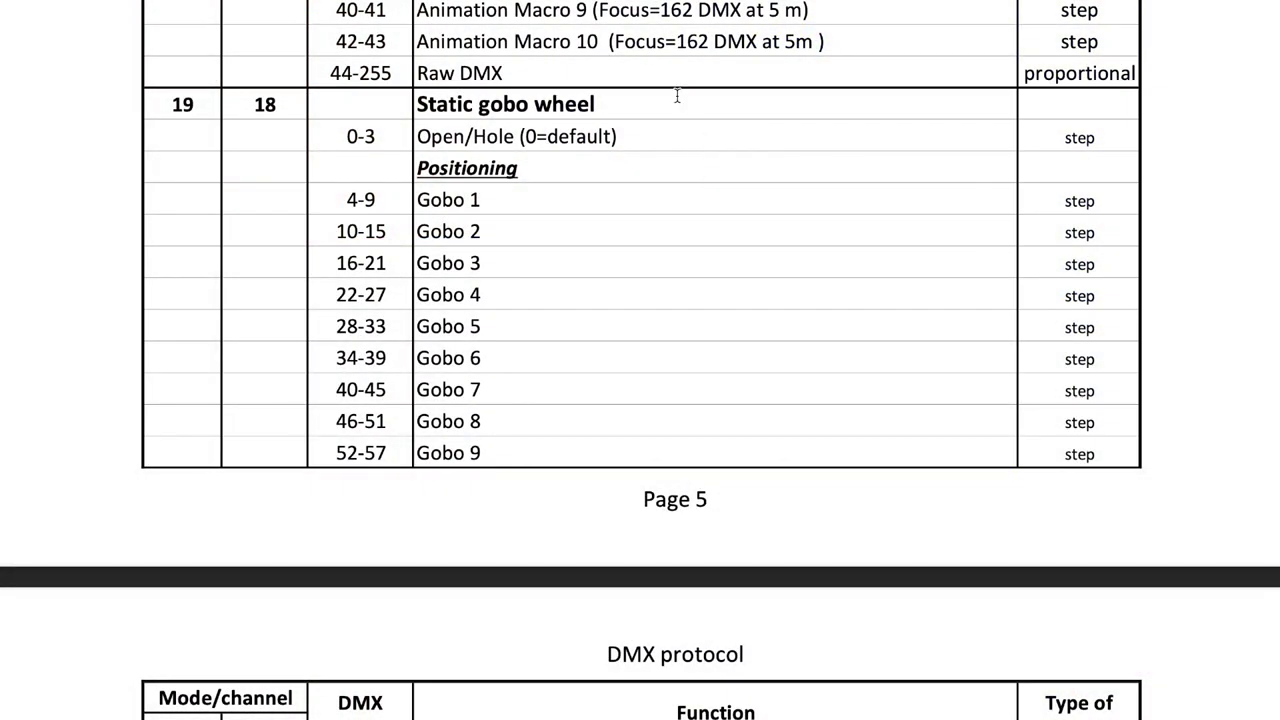
Scroll to the protocol's Rotating gobo wheel table and highlight its 'Hole (flat field)' entry
{"action": "scroll", "coordinate": [622, 170], "scroll_direction": "down", "scroll_amount": 15}
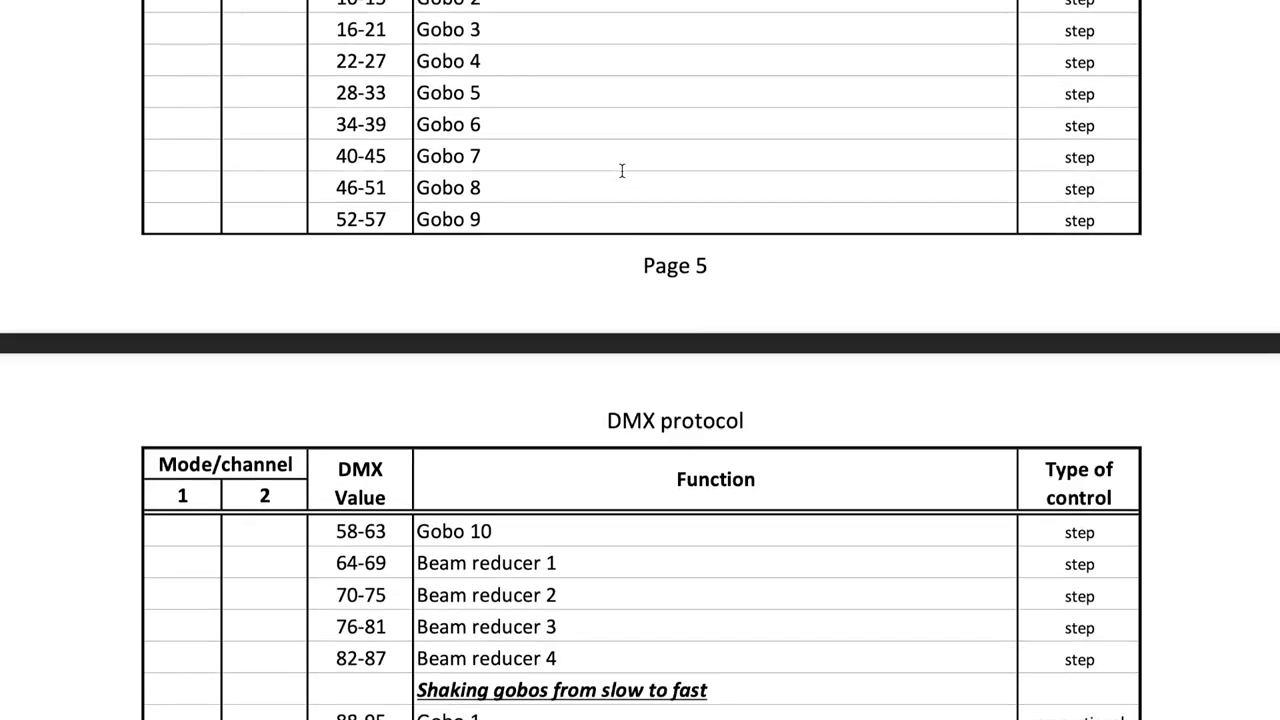
{"action": "scroll", "coordinate": [622, 170], "scroll_direction": "down", "scroll_amount": 1}
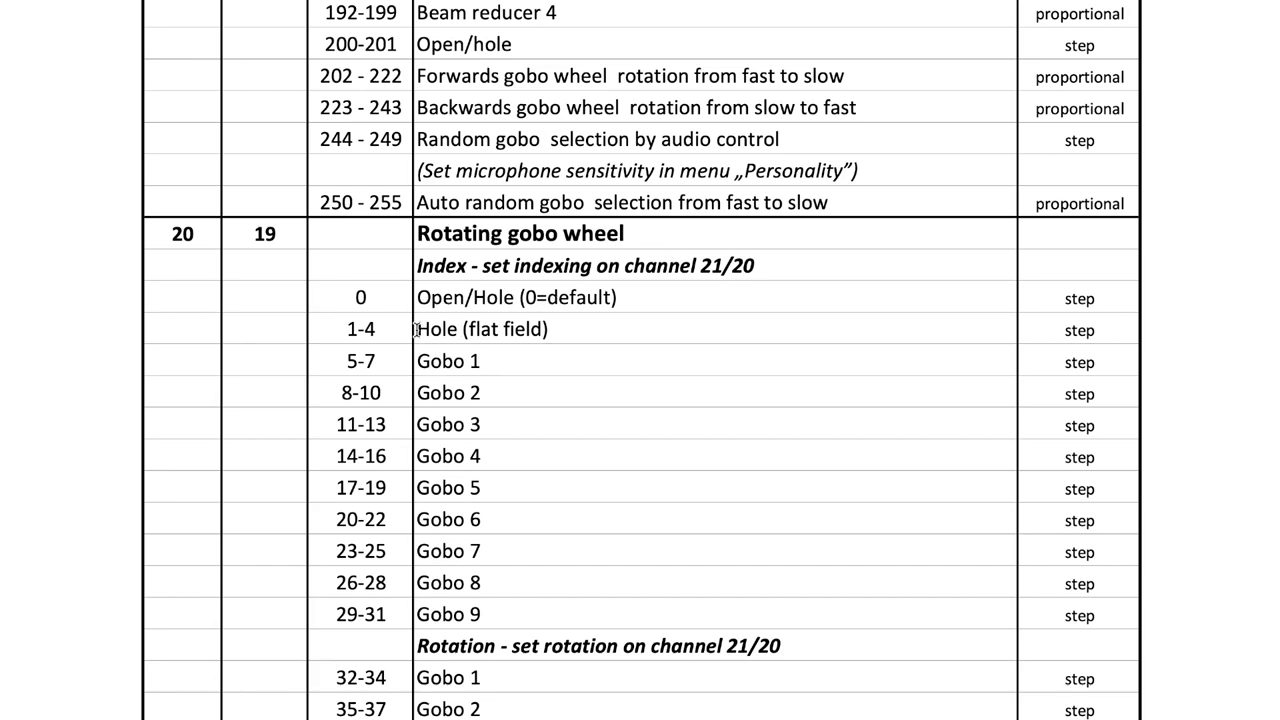
{"action": "left_click_drag", "start_coordinate": [415, 330], "coordinate": [551, 333]}
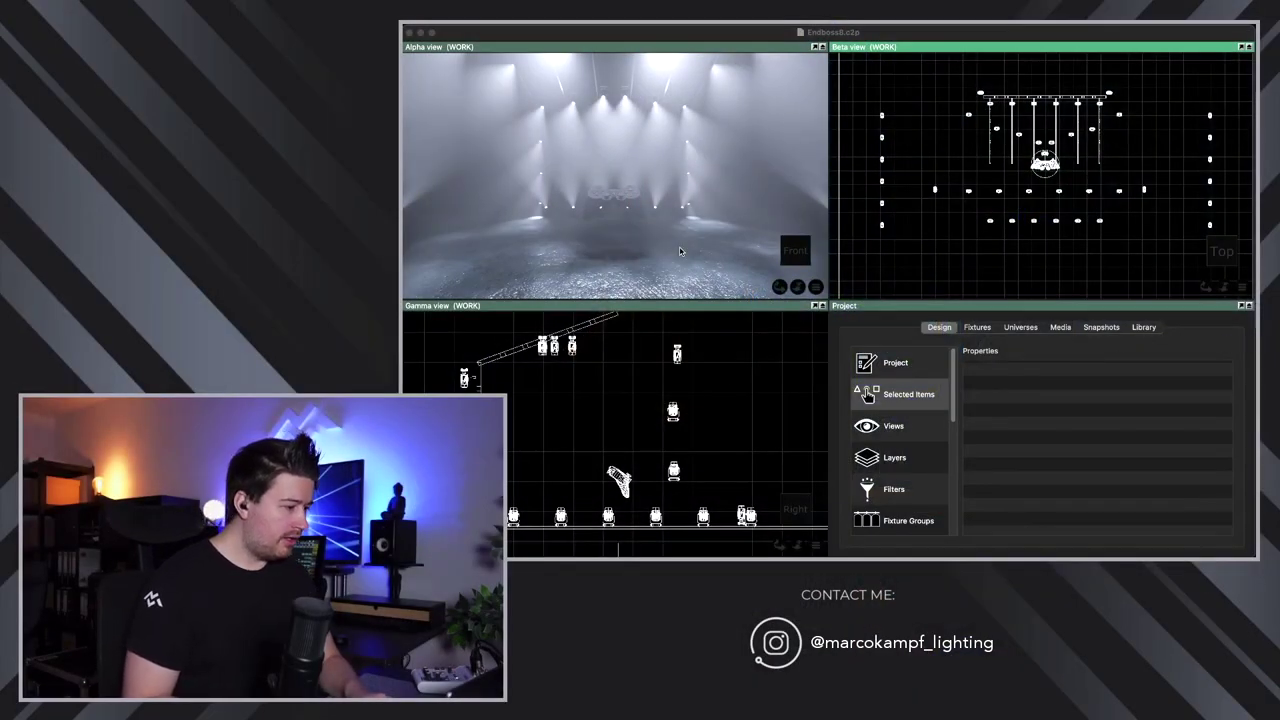
Pick a MegaPointe fixture in the rig, then select every fixture with Cmd+A
{"action": "left_click", "coordinate": [604, 100]}
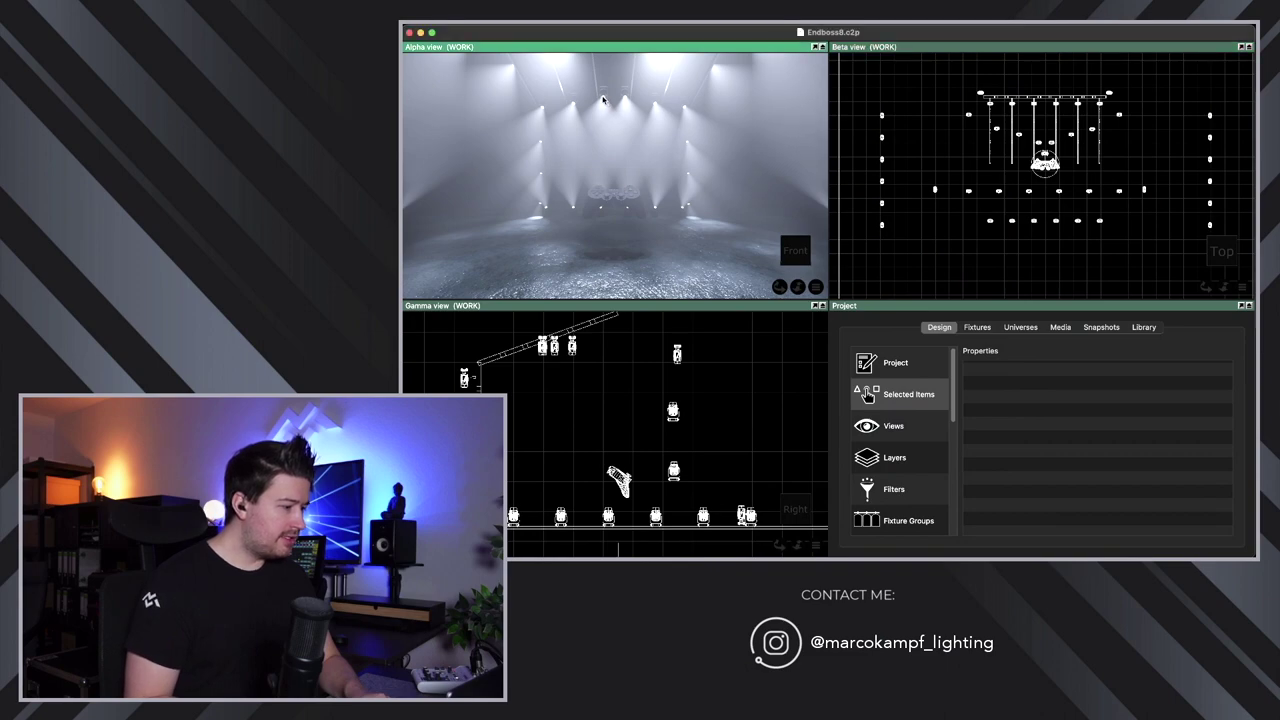
{"action": "left_click", "coordinate": [604, 100]}
{"action": "key", "text": "super+a"}
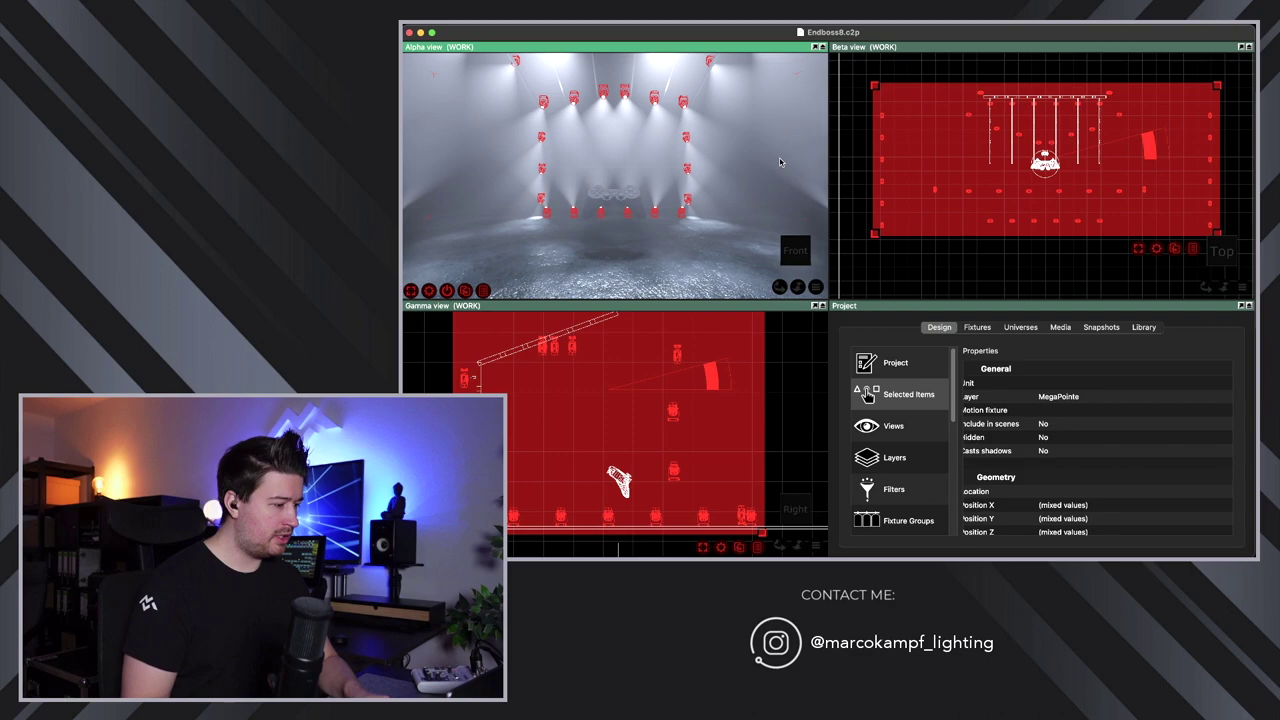
Lower the selected fixtures' Zoom live control from 42.0° to 3.0°
{"action": "left_click", "coordinate": [447, 291]}
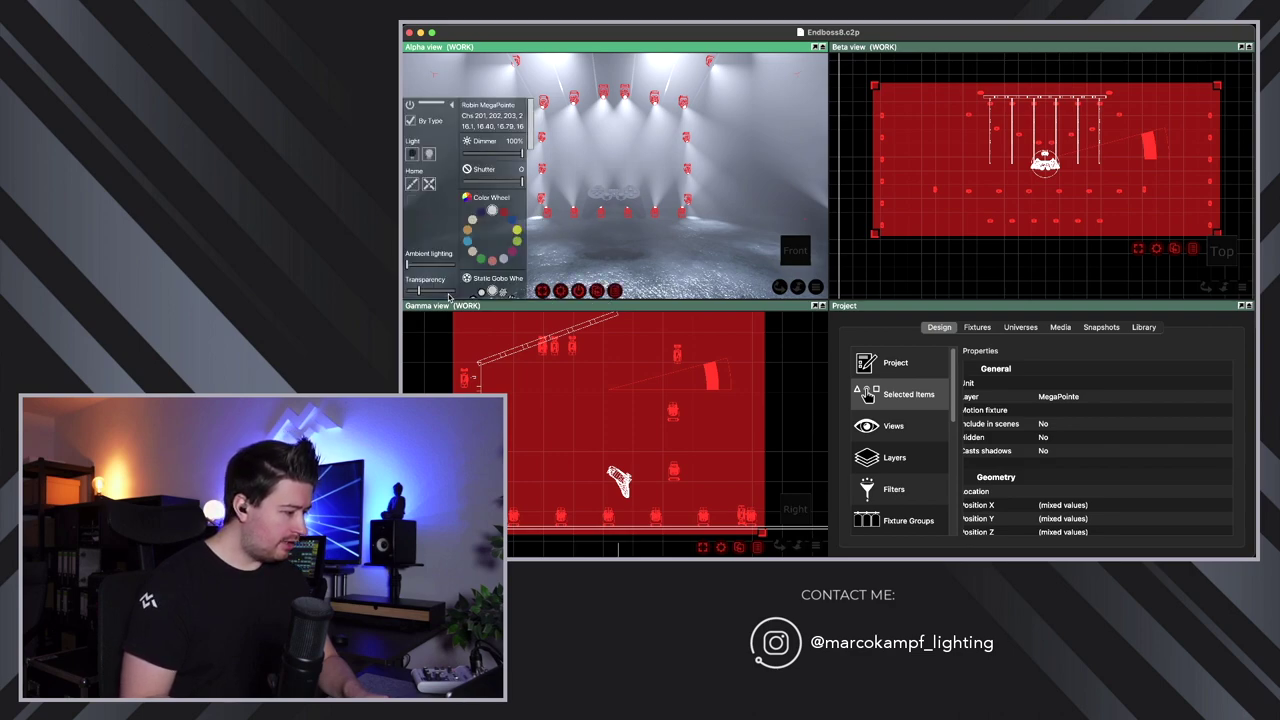
{"action": "scroll", "coordinate": [513, 146], "scroll_direction": "down", "scroll_amount": 10}
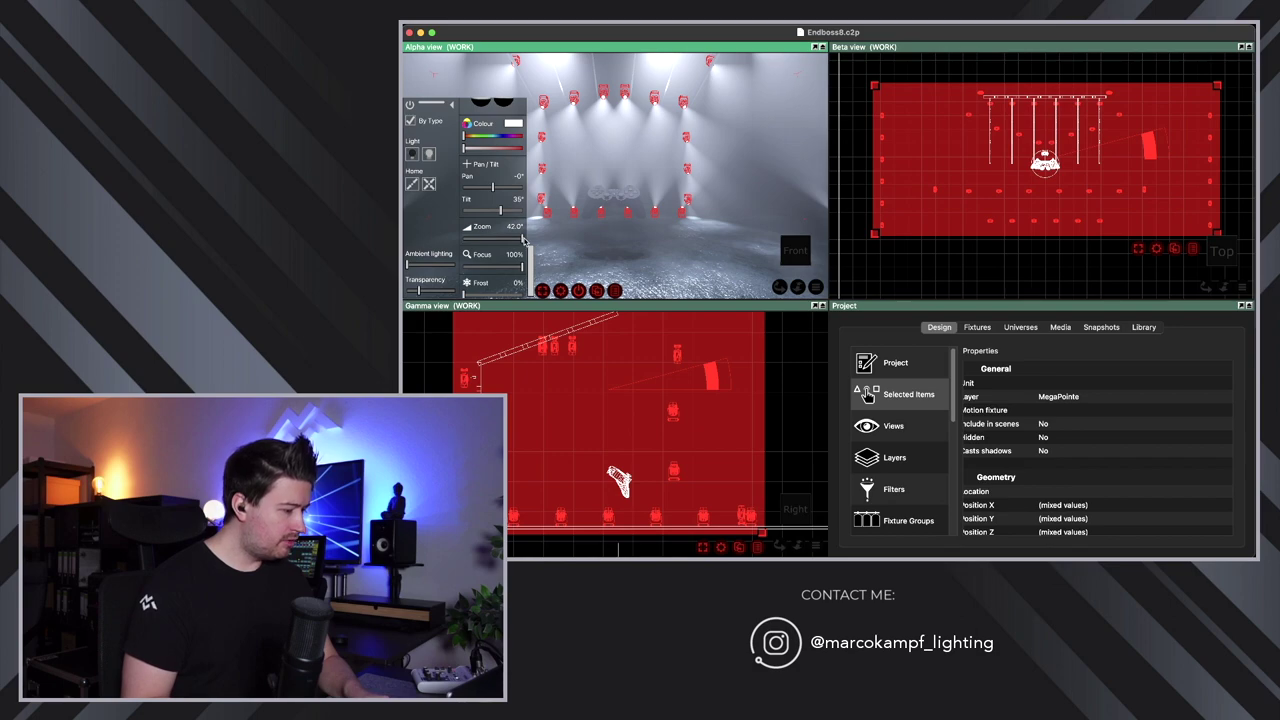
{"action": "left_click_drag", "start_coordinate": [522, 238], "coordinate": [464, 238]}
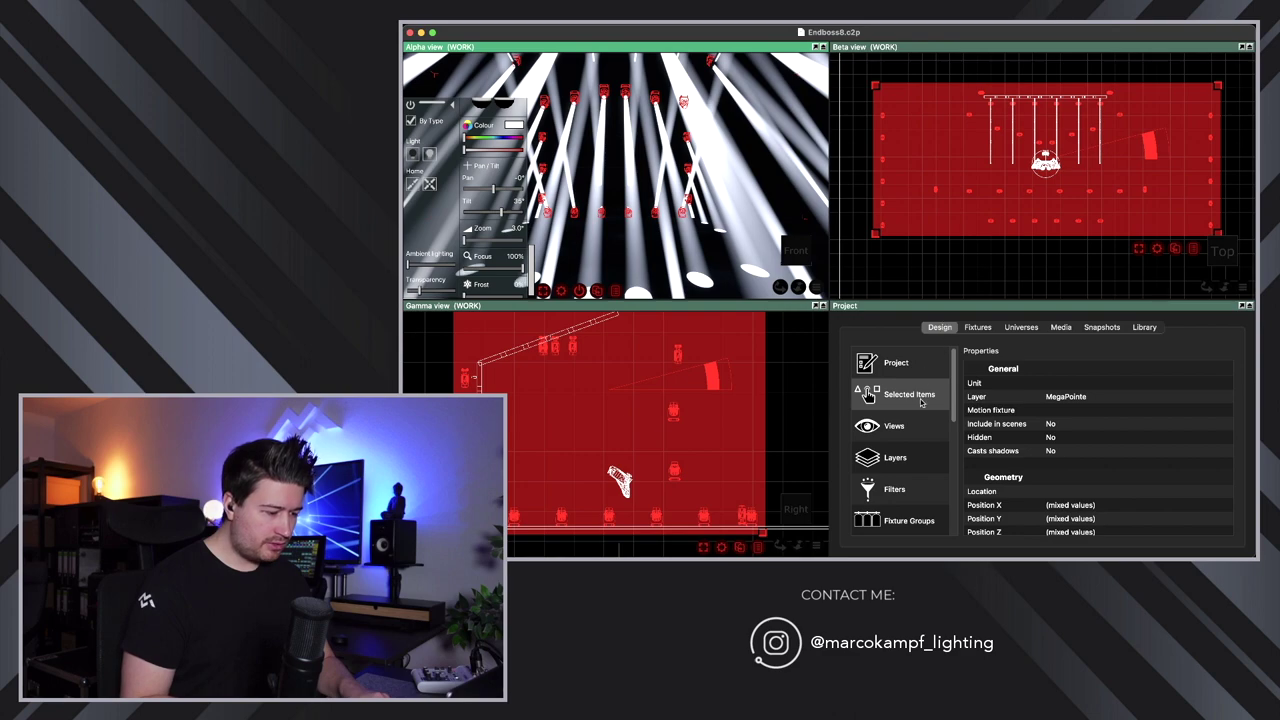
Set the MegaPointe fixtures' Optics property to Beam Application lens (1.8°–21°)
{"action": "left_click", "coordinate": [912, 395]}
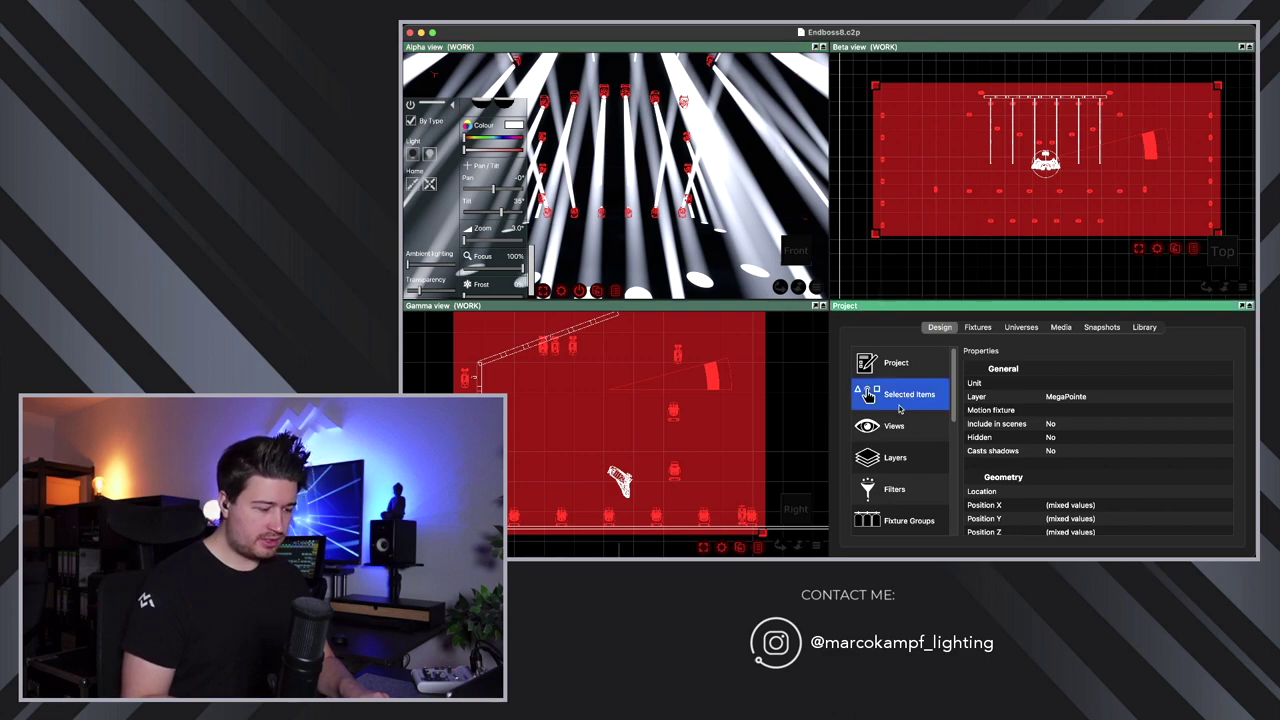
{"action": "scroll", "coordinate": [1053, 470], "scroll_direction": "down", "scroll_amount": 10}
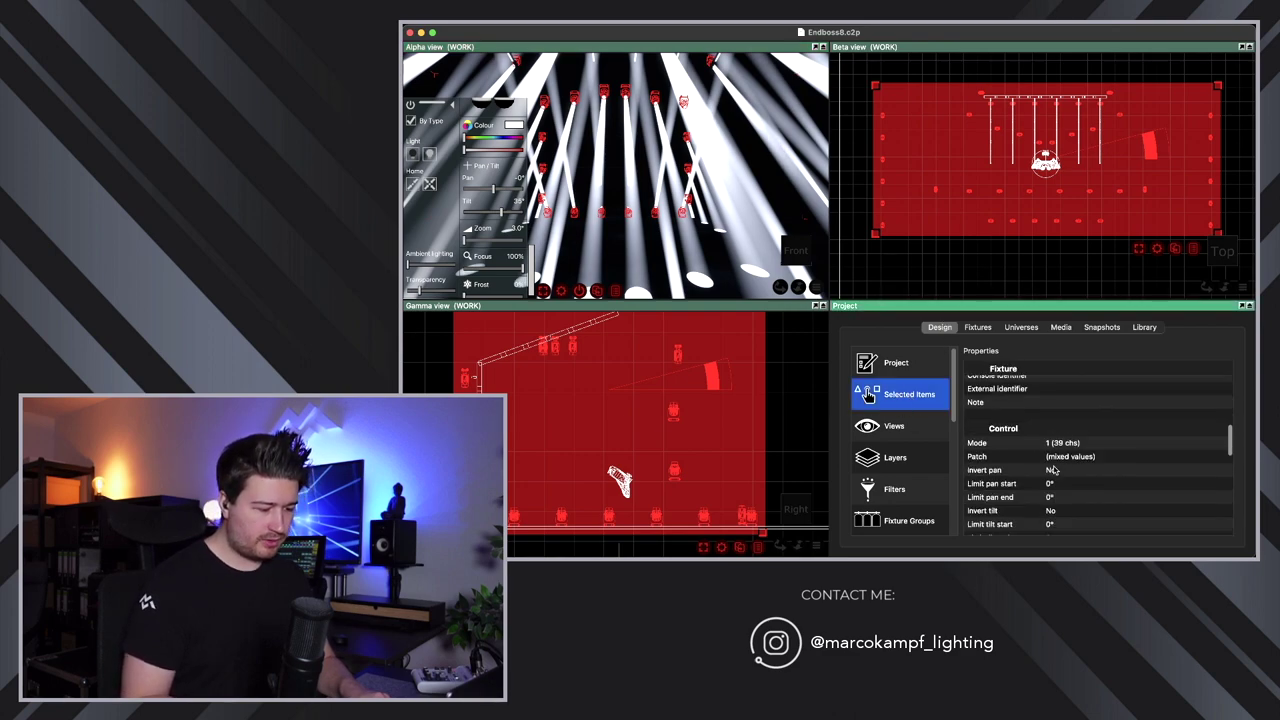
{"action": "scroll", "coordinate": [1053, 470], "scroll_direction": "down", "scroll_amount": 5}
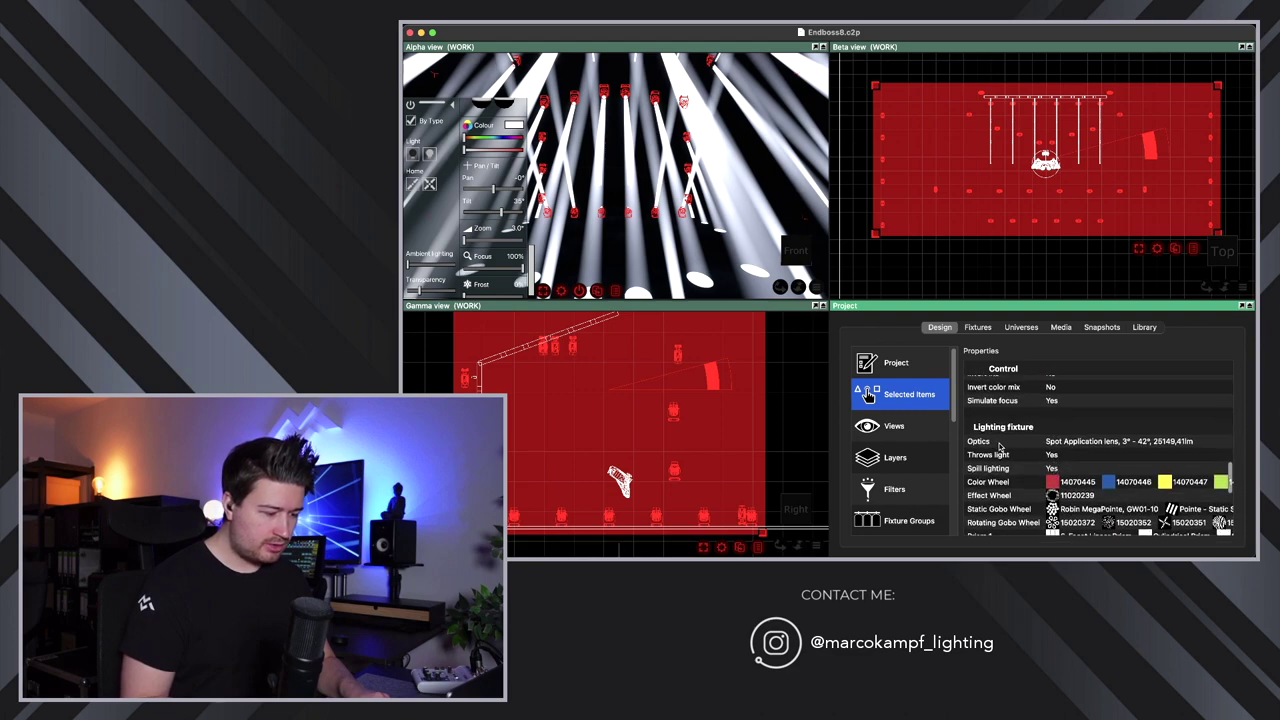
{"action": "left_click", "coordinate": [1000, 443]}
{"action": "left_click", "coordinate": [1082, 443]}
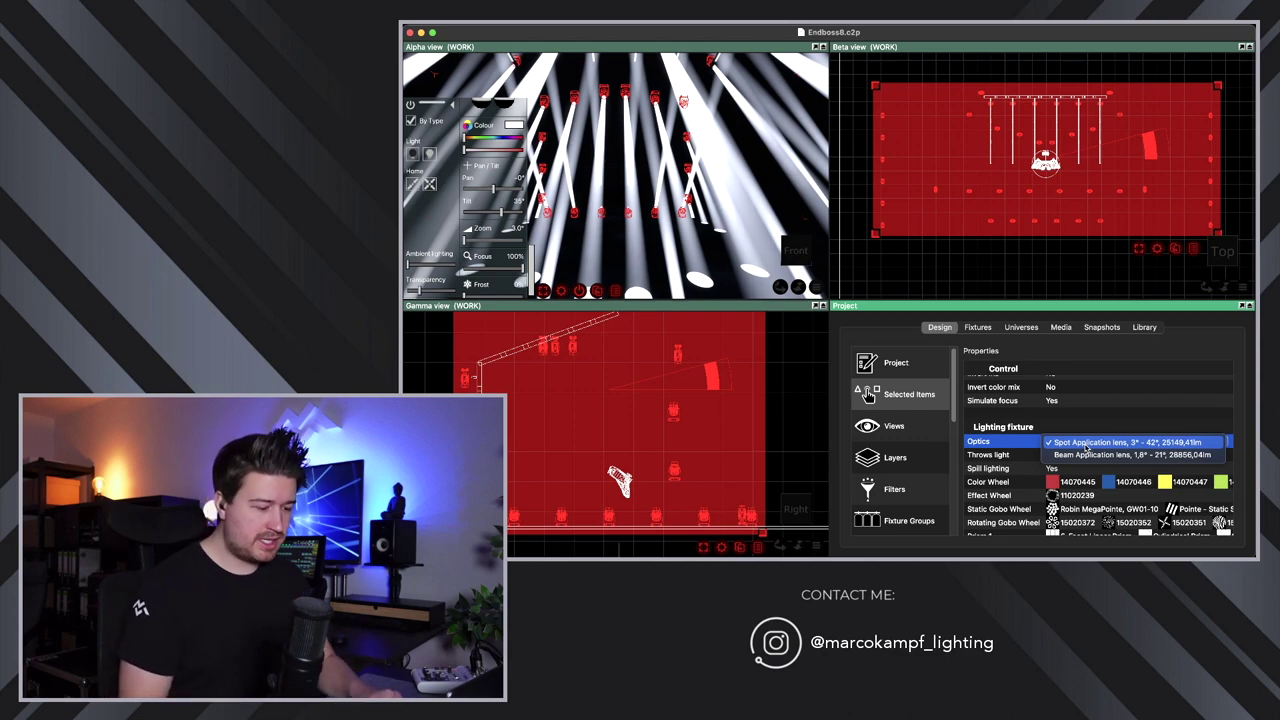
{"action": "left_click", "coordinate": [1090, 455]}
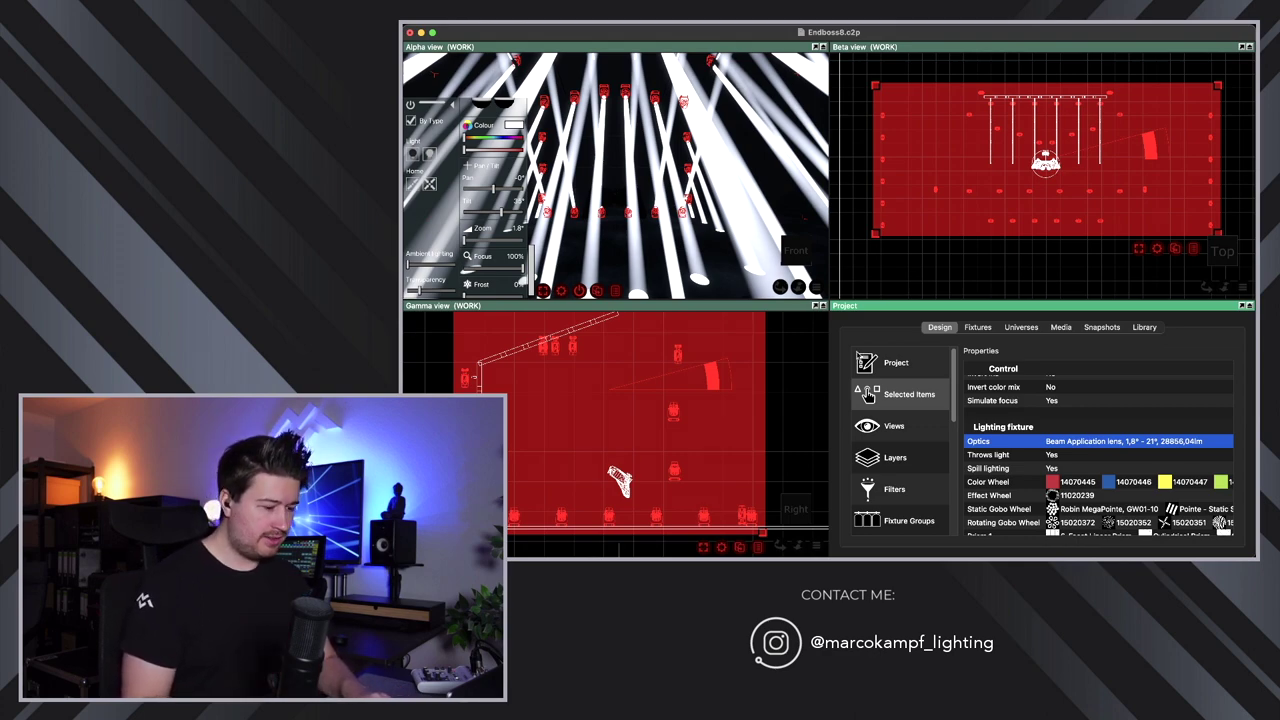
Restore the Spot Application lens optics and begin editing the Rotating Gobo Wheel framelist
{"action": "left_click", "coordinate": [1075, 445]}
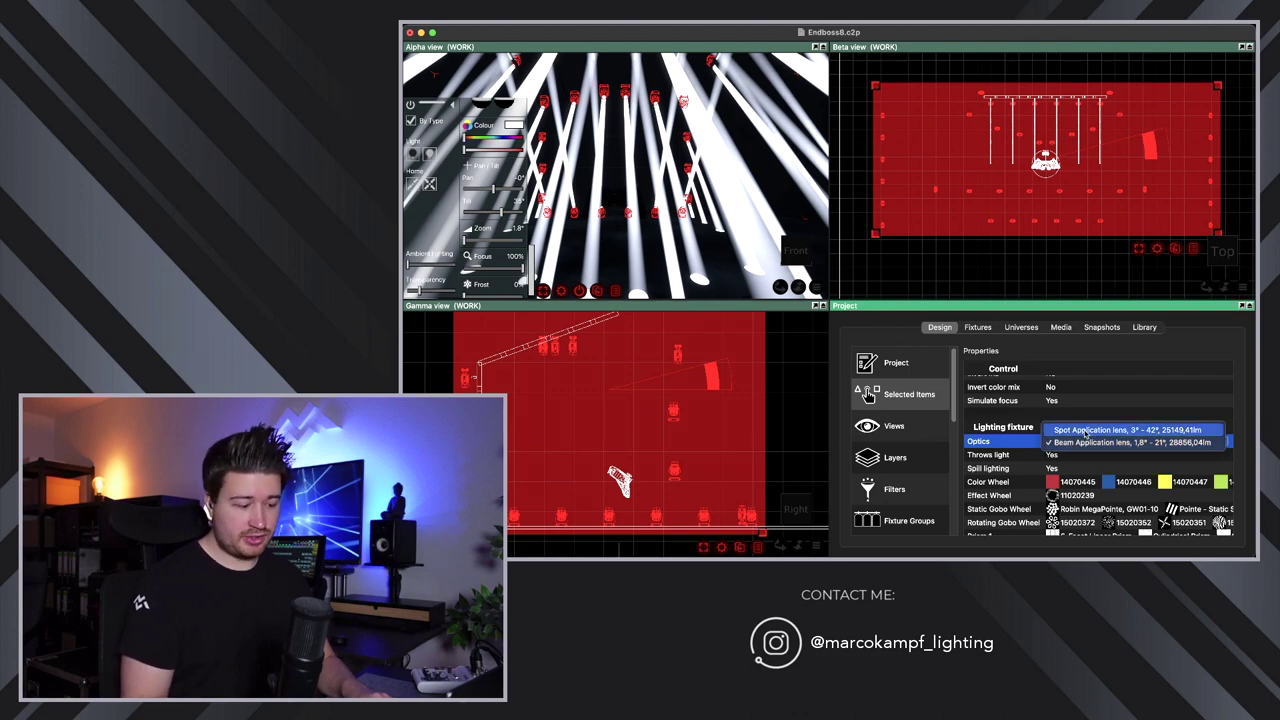
{"action": "left_click", "coordinate": [1086, 431]}
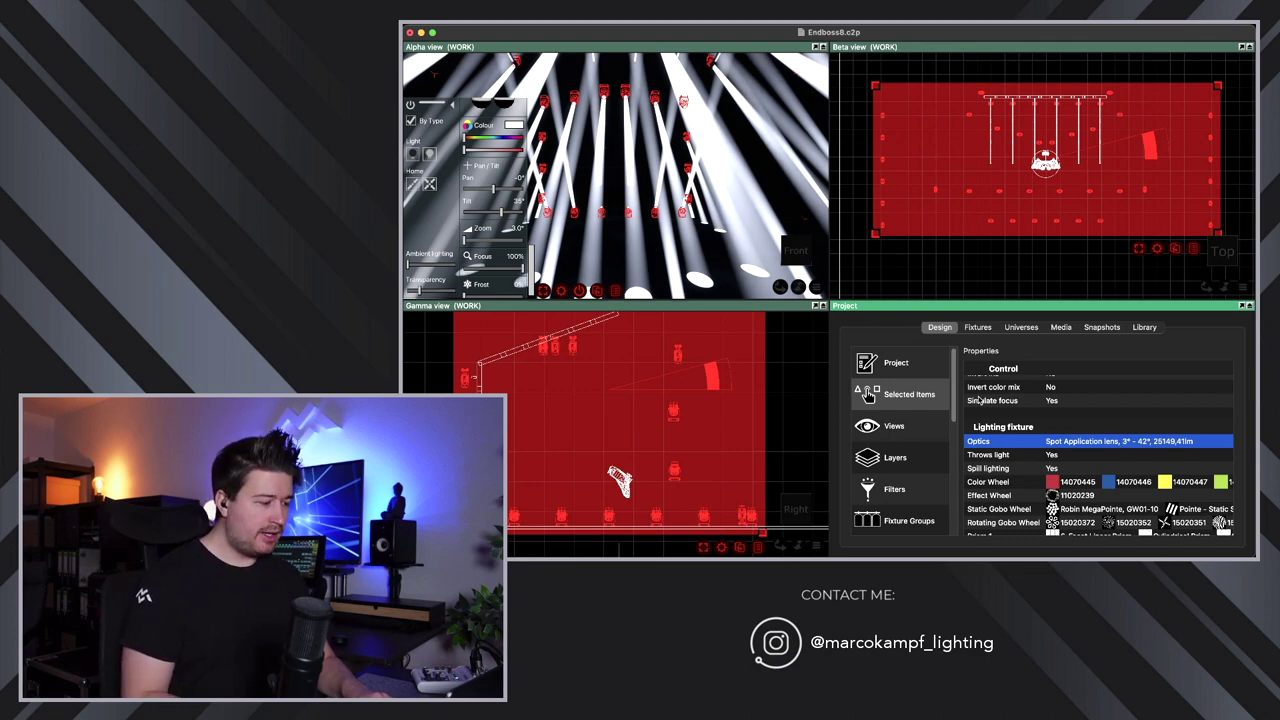
{"action": "scroll", "coordinate": [985, 410], "scroll_direction": "down", "scroll_amount": 3}
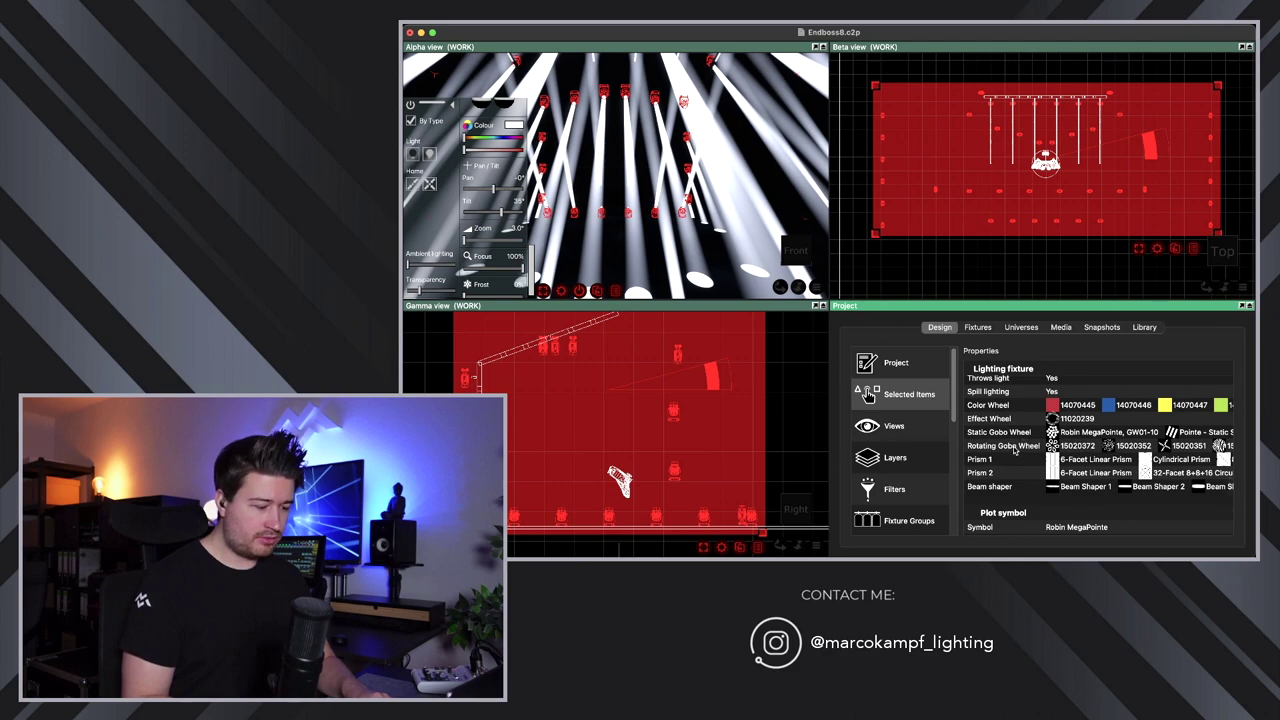
{"action": "left_click", "coordinate": [1015, 450]}
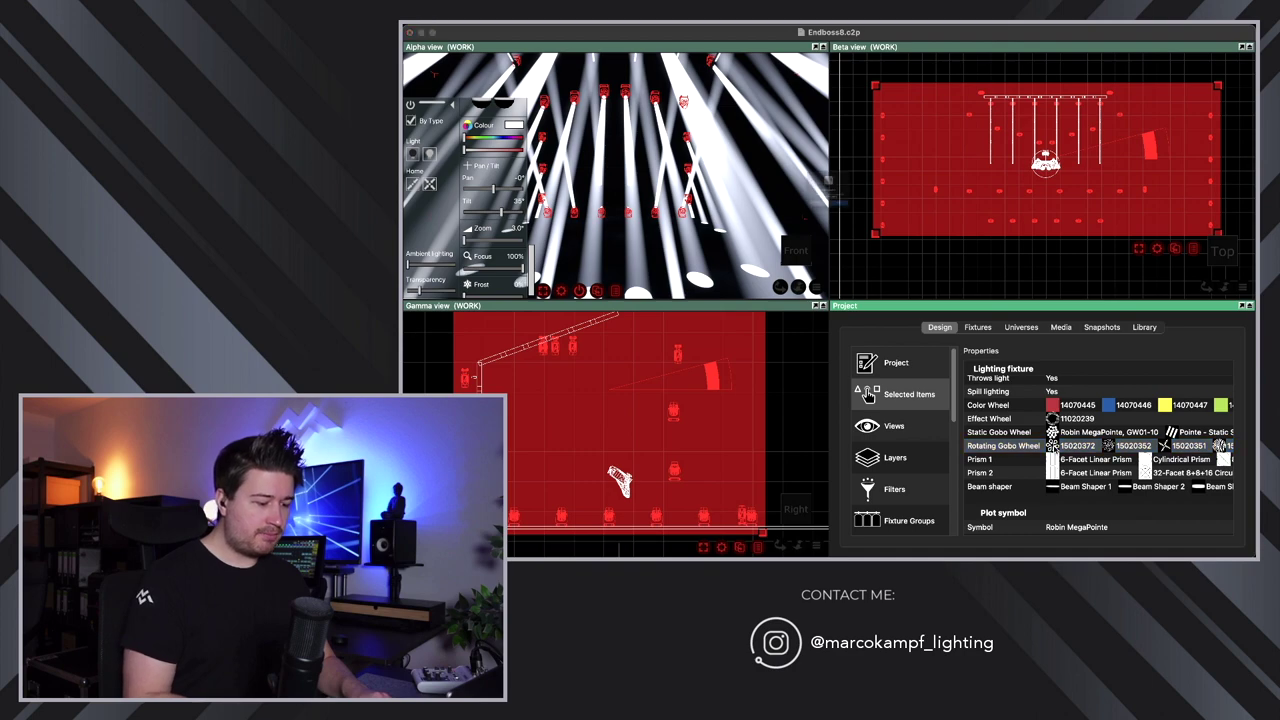
{"action": "key", "text": "Return"}
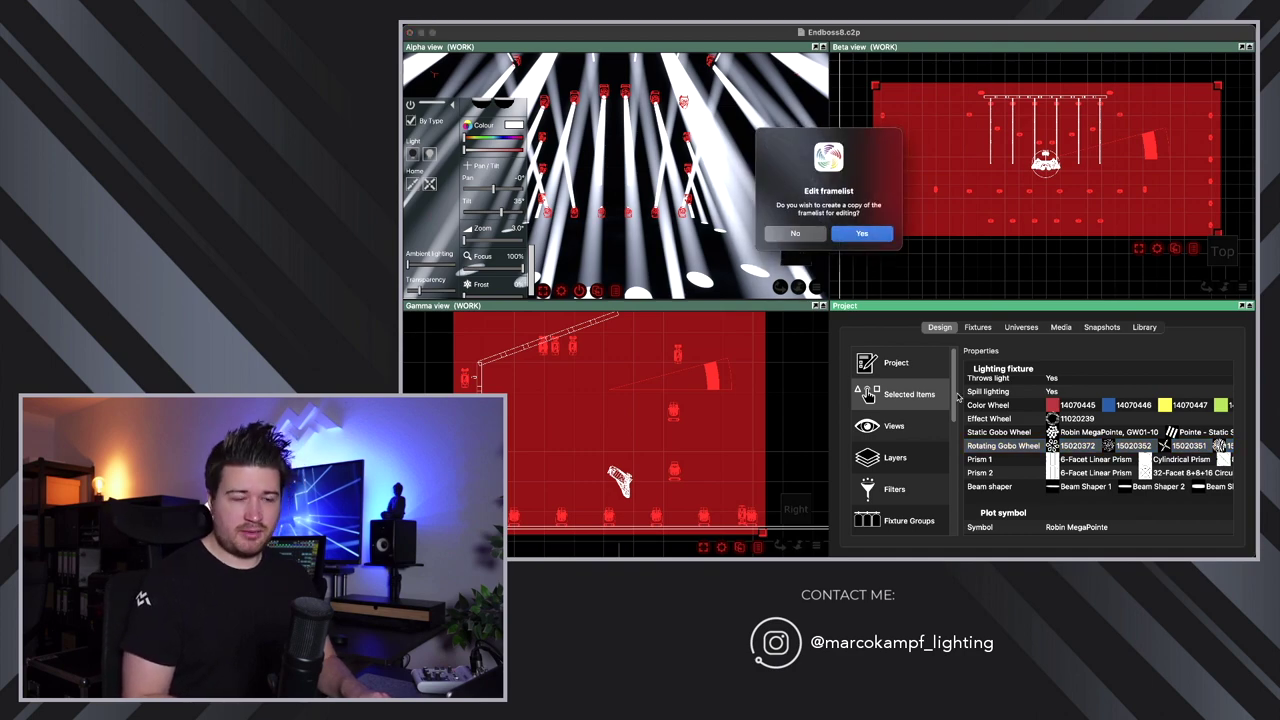
Create an editable framelist copy, move it aside, select empty slot 1, and browse the Library
{"action": "left_click", "coordinate": [866, 233]}
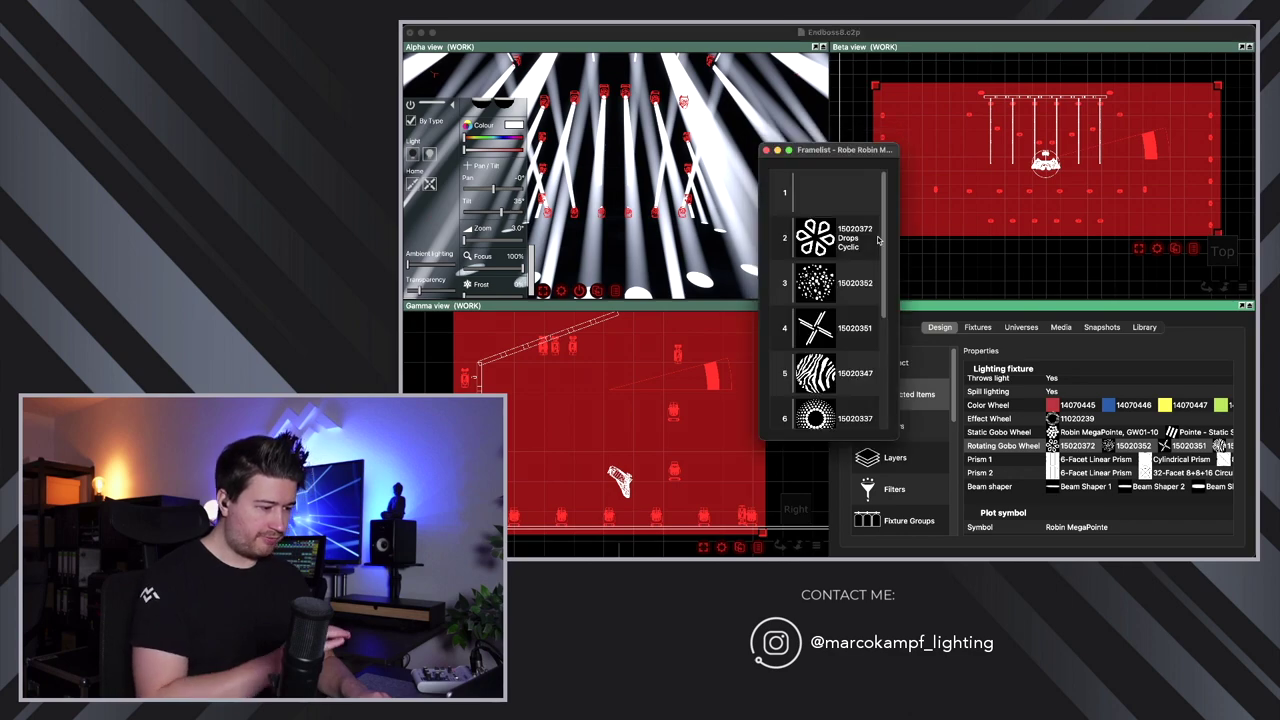
{"action": "left_click_drag", "start_coordinate": [850, 152], "coordinate": [690, 157]}
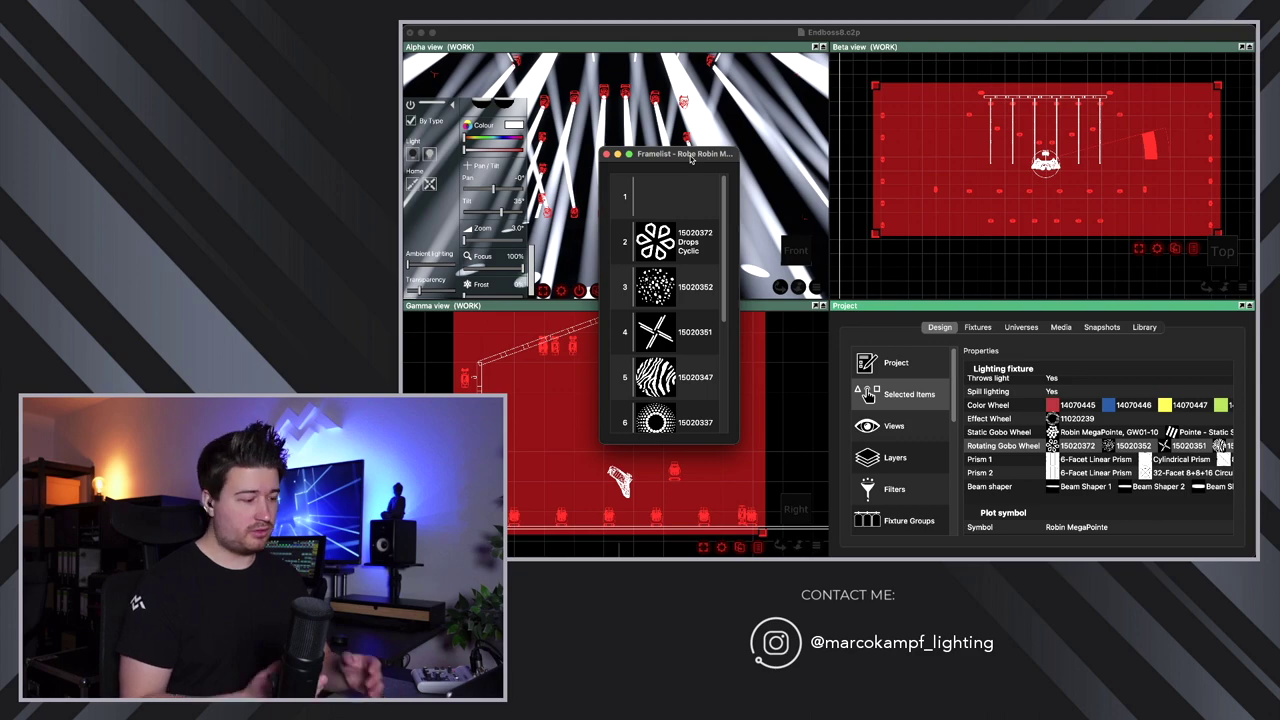
{"action": "scroll", "coordinate": [694, 243], "scroll_direction": "down", "scroll_amount": 1}
{"action": "scroll", "coordinate": [694, 243], "scroll_direction": "up", "scroll_amount": 1}
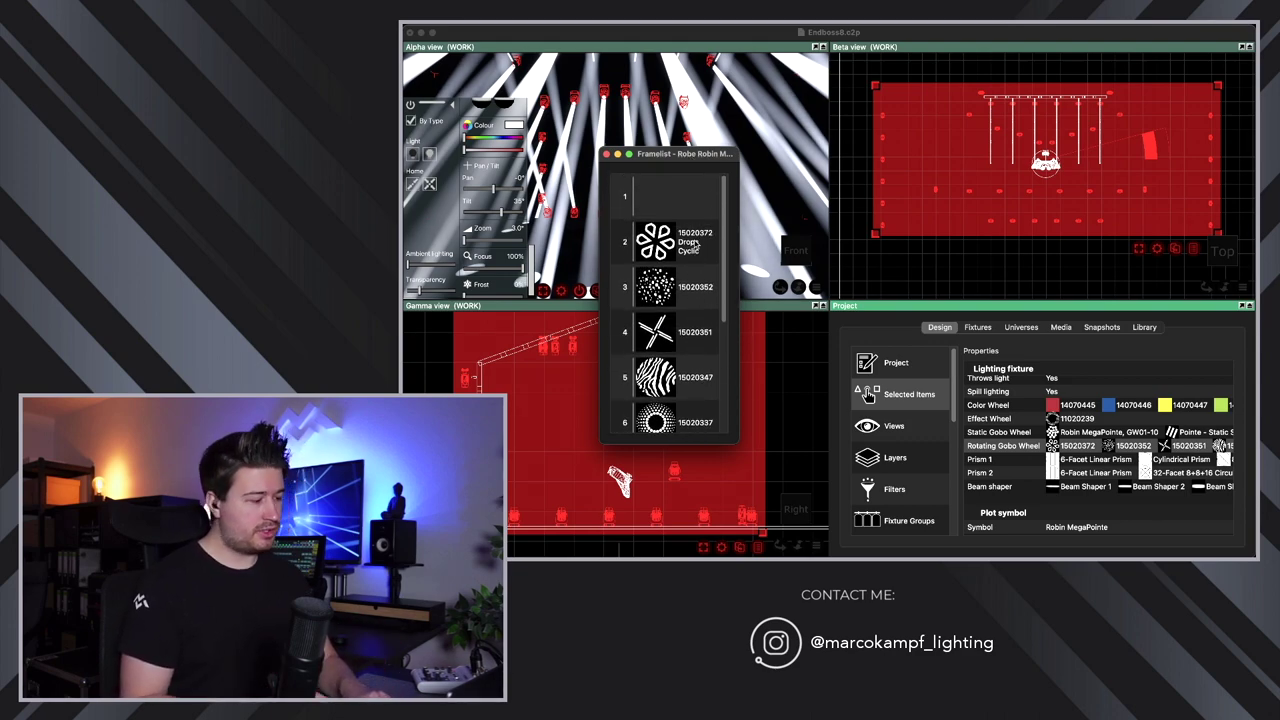
{"action": "left_click", "coordinate": [670, 201]}
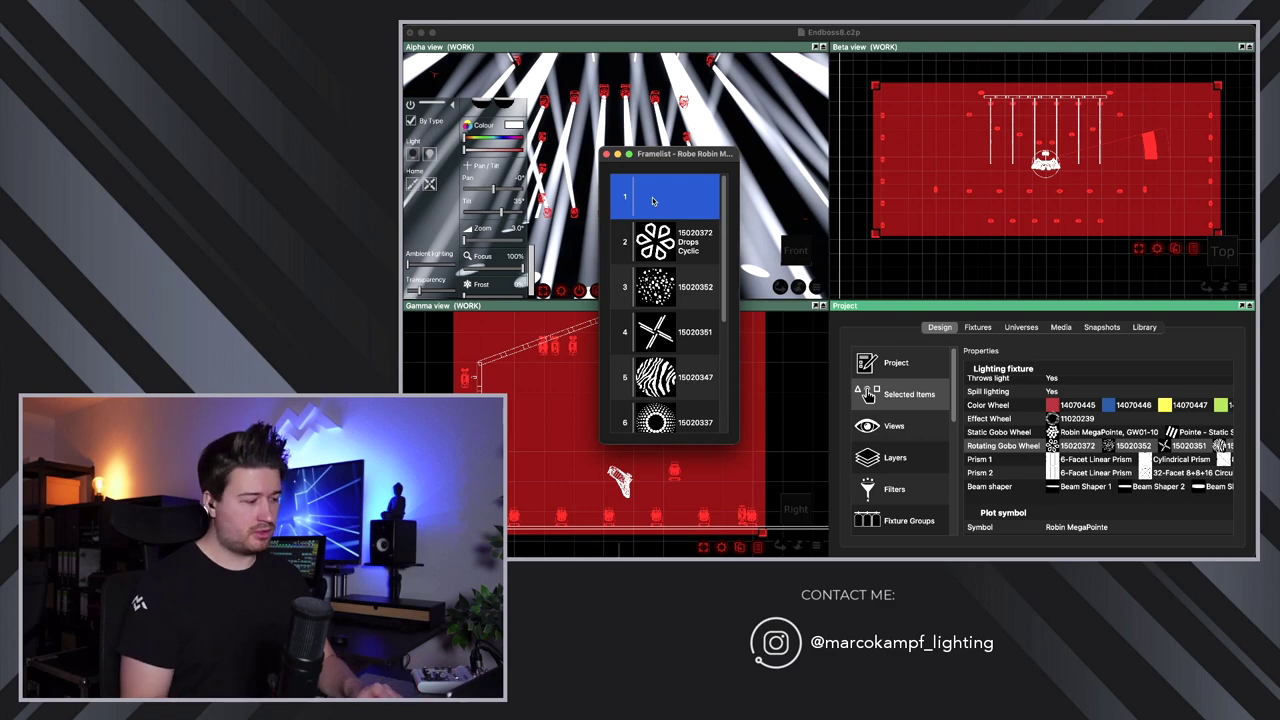
{"action": "left_click", "coordinate": [1145, 327]}
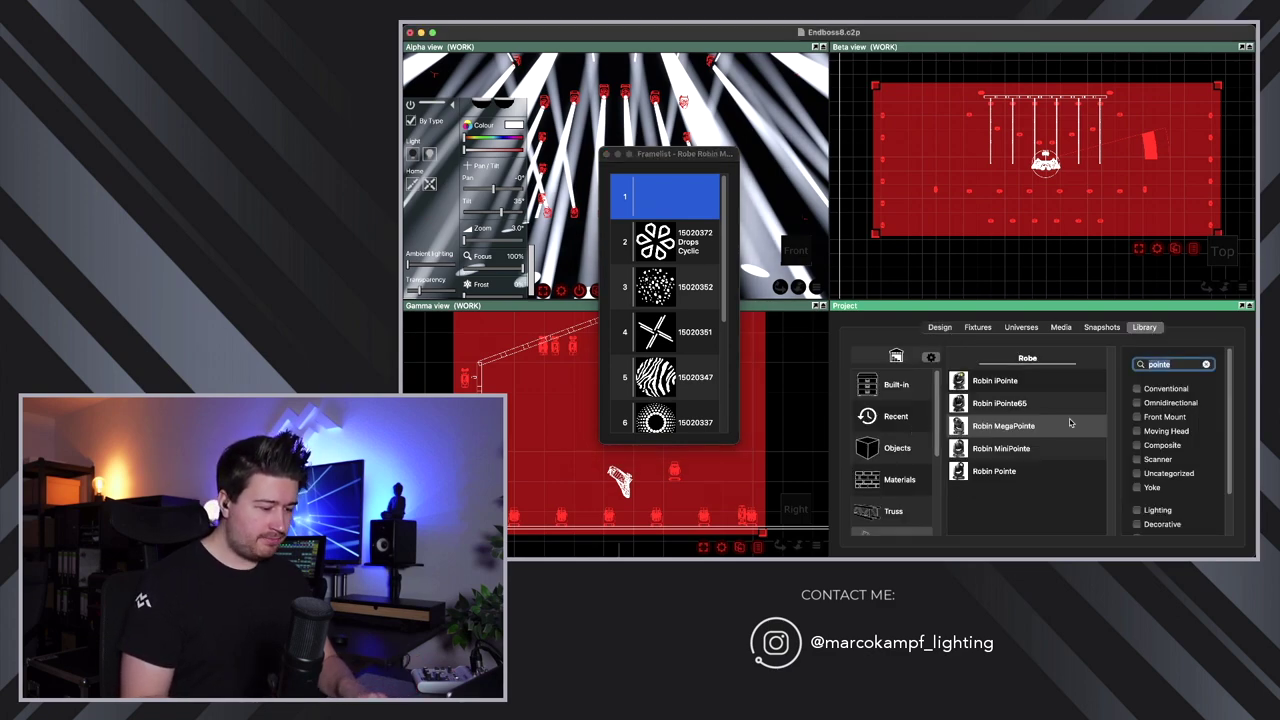
{"action": "scroll", "coordinate": [890, 475], "scroll_direction": "down", "scroll_amount": 5}
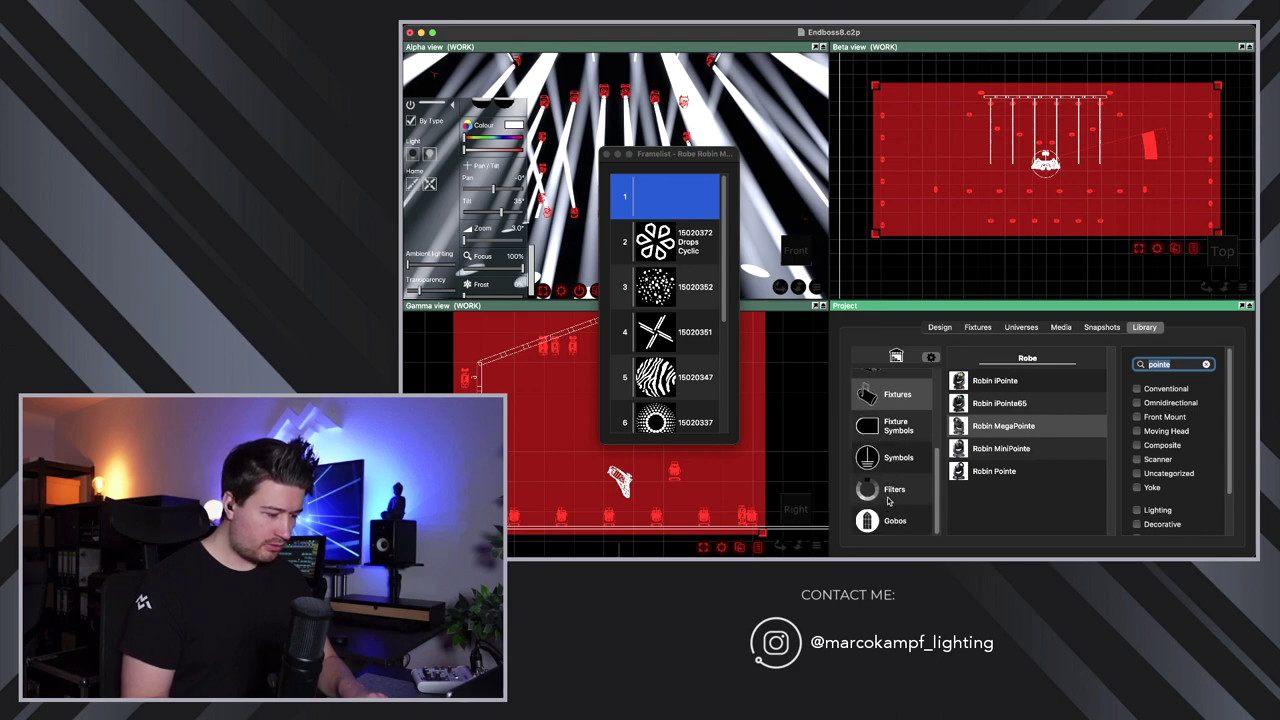
Filter the Library's Gobos by IGNITION and scroll down to the Beam 1–6 gobos
{"action": "left_click", "coordinate": [893, 520]}
{"action": "left_click", "coordinate": [1172, 364]}
{"action": "type", "text": "15"}
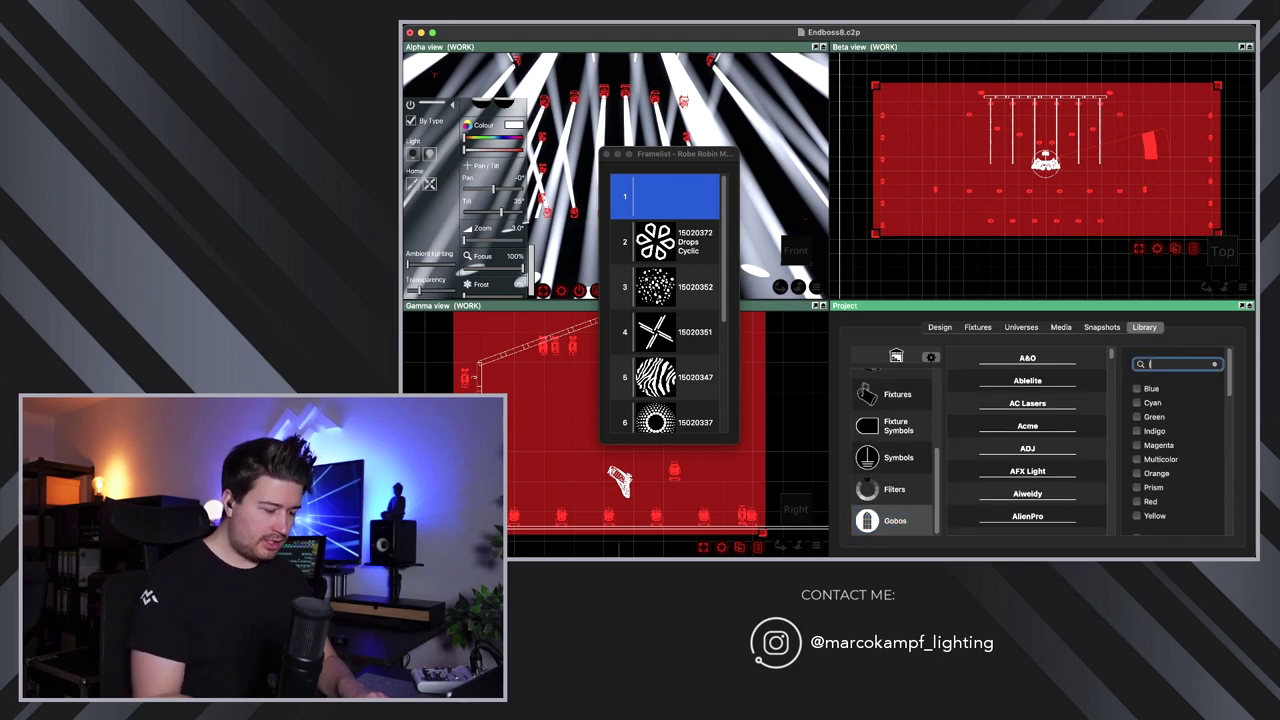
{"action": "type", "text": "N"}
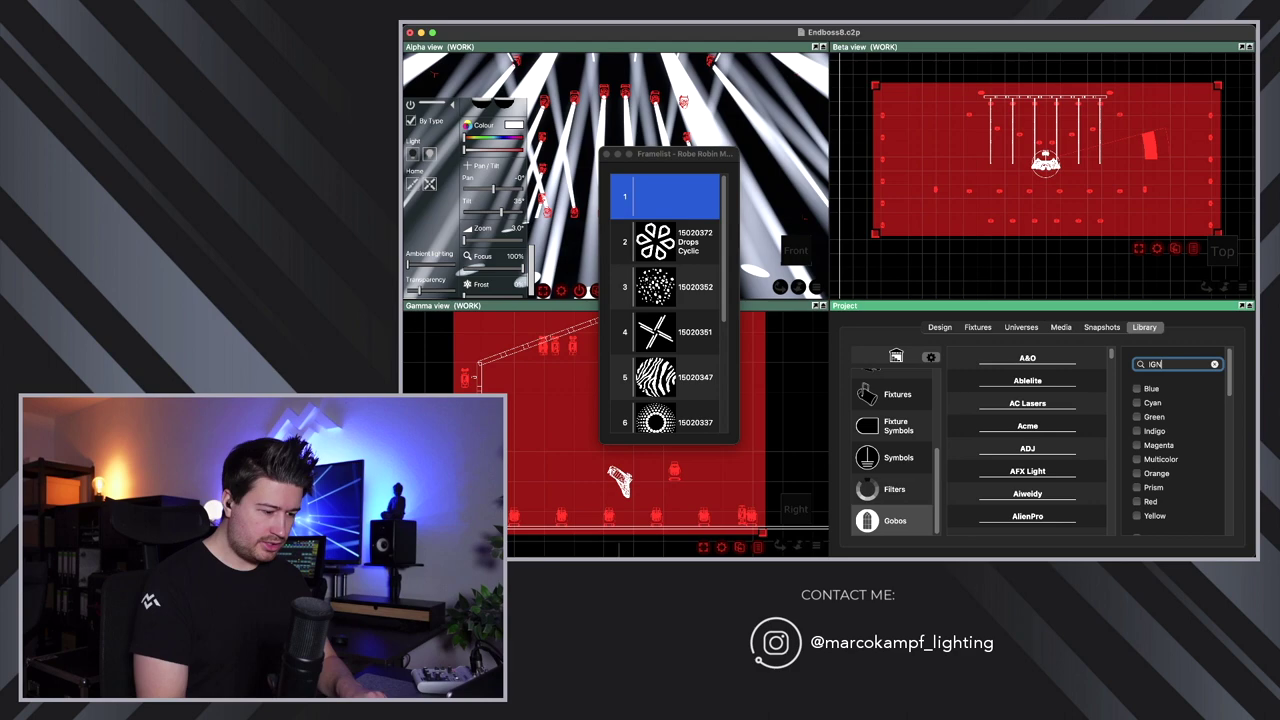
{"action": "type", "text": "ITION"}
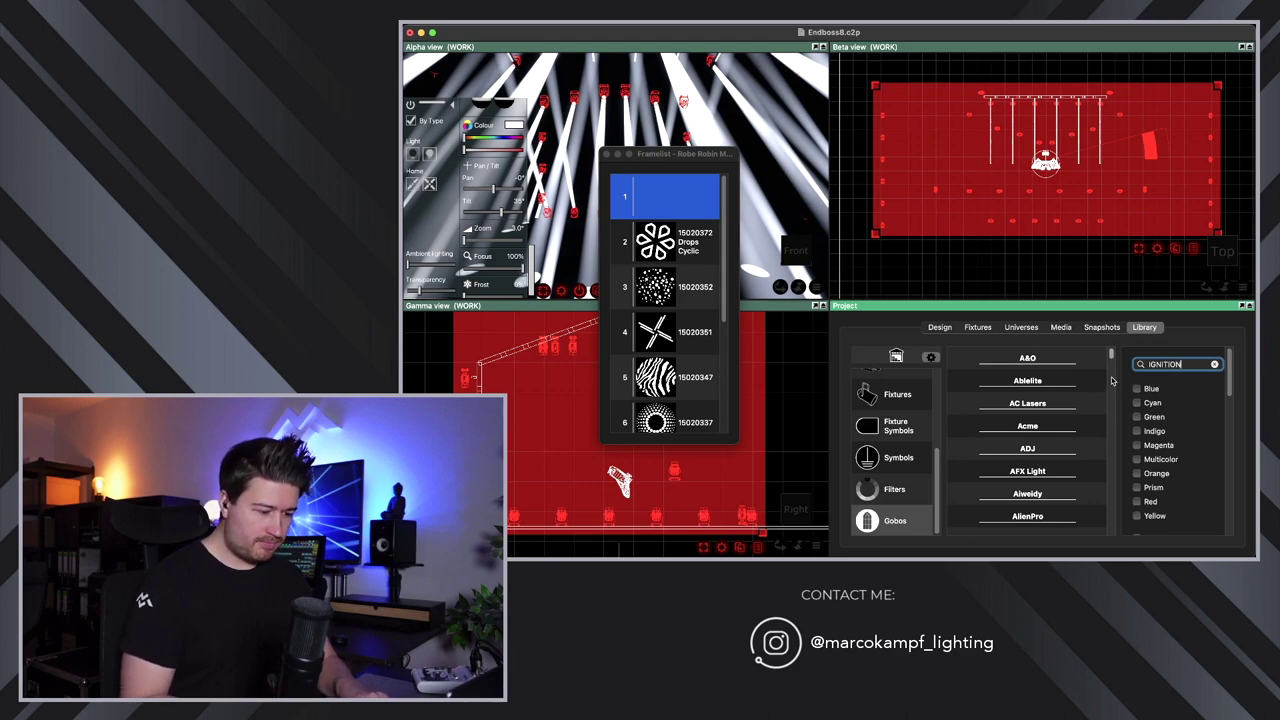
{"action": "scroll", "coordinate": [1002, 427], "scroll_direction": "down", "scroll_amount": 3}
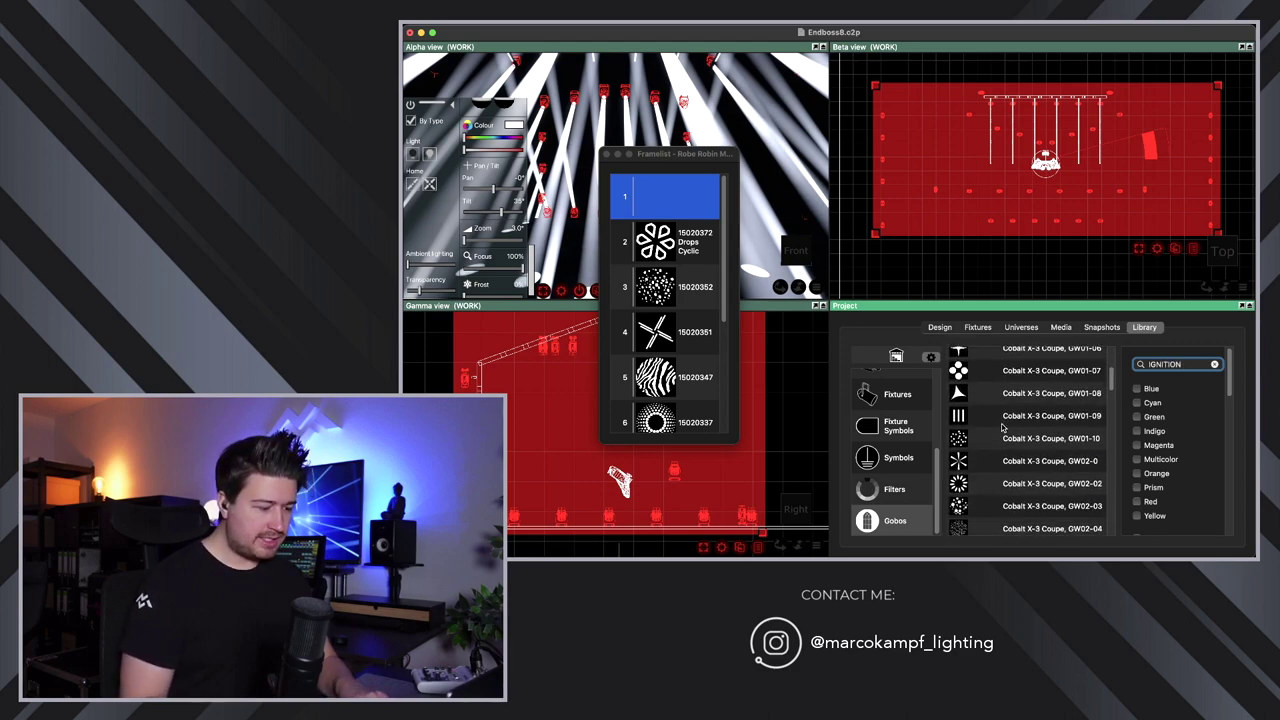
{"action": "scroll", "coordinate": [1002, 427], "scroll_direction": "down", "scroll_amount": 3}
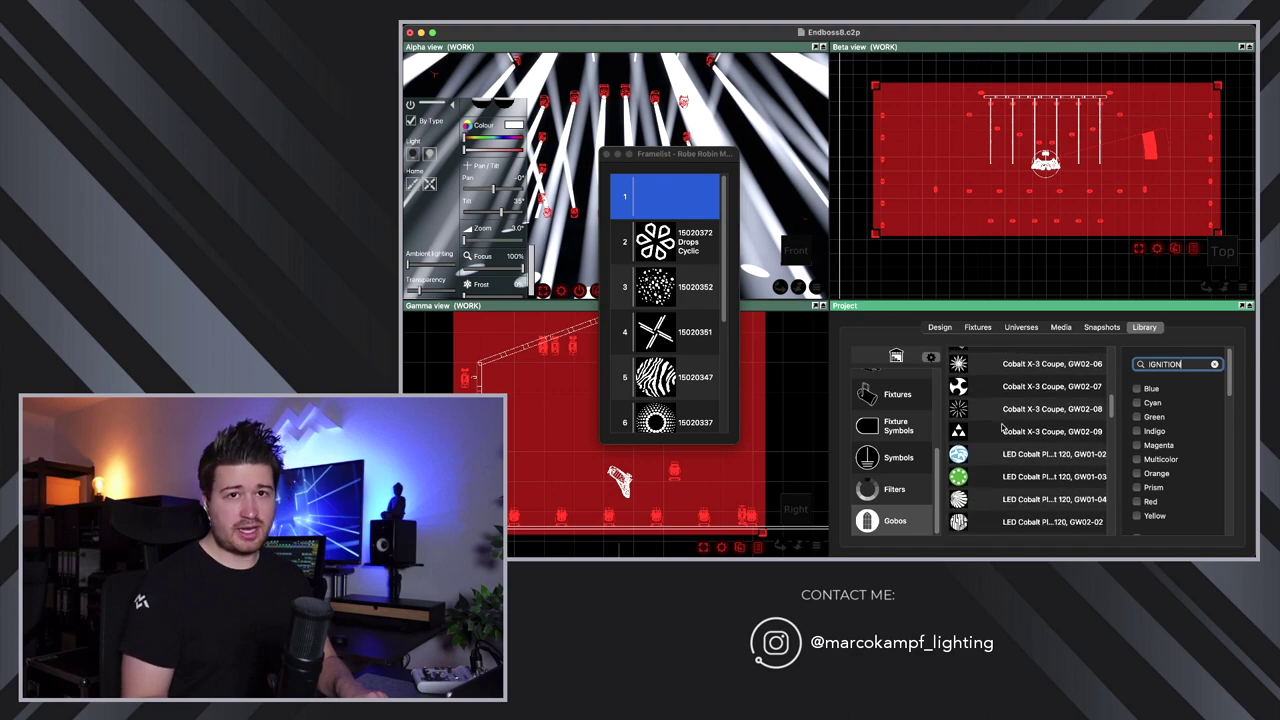
{"action": "scroll", "coordinate": [1002, 427], "scroll_direction": "down", "scroll_amount": 10}
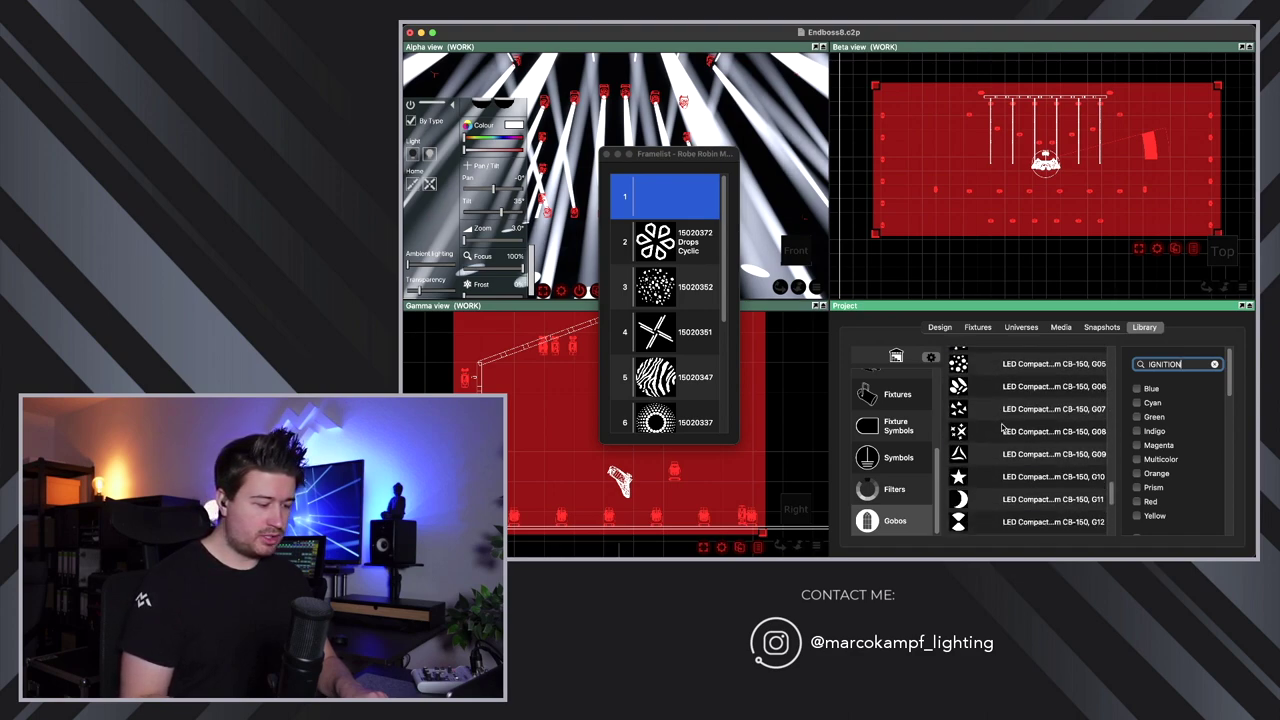
{"action": "scroll", "coordinate": [1002, 427], "scroll_direction": "down", "scroll_amount": 3}
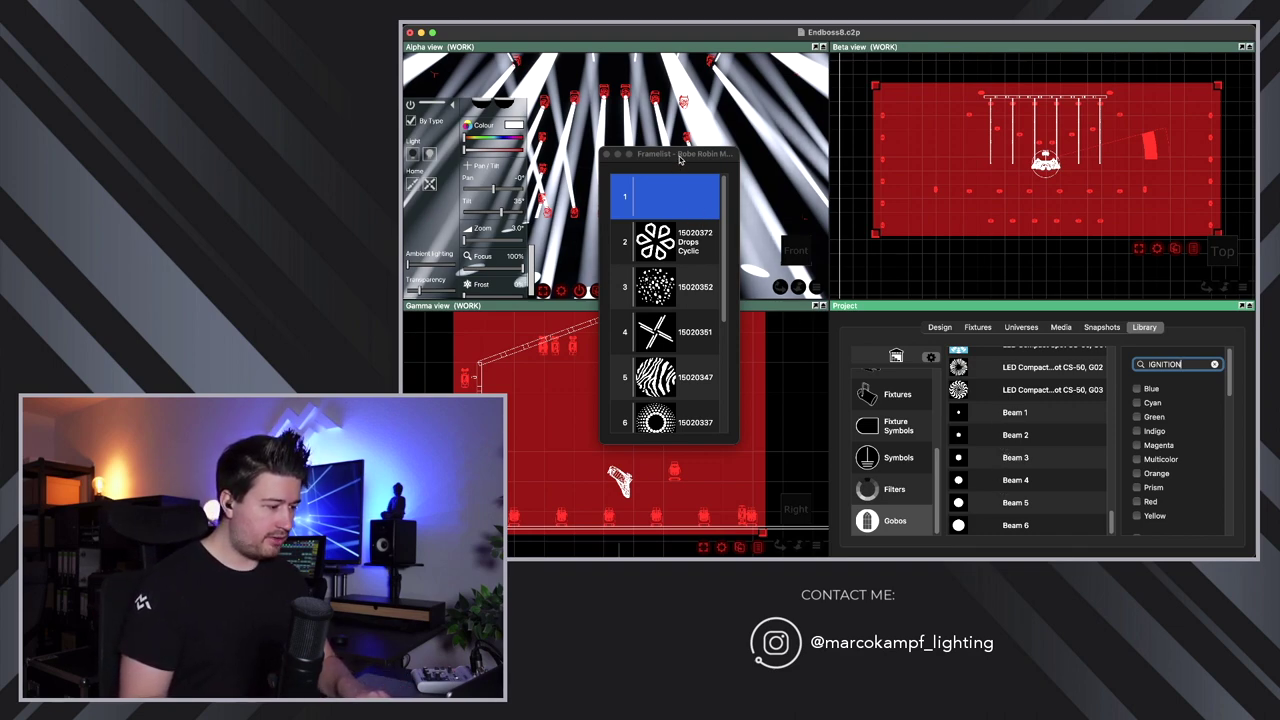
Move the framelist aside and drag the Beam 2 gobo onto framelist slot 1
{"action": "left_click_drag", "start_coordinate": [680, 157], "coordinate": [962, 54]}
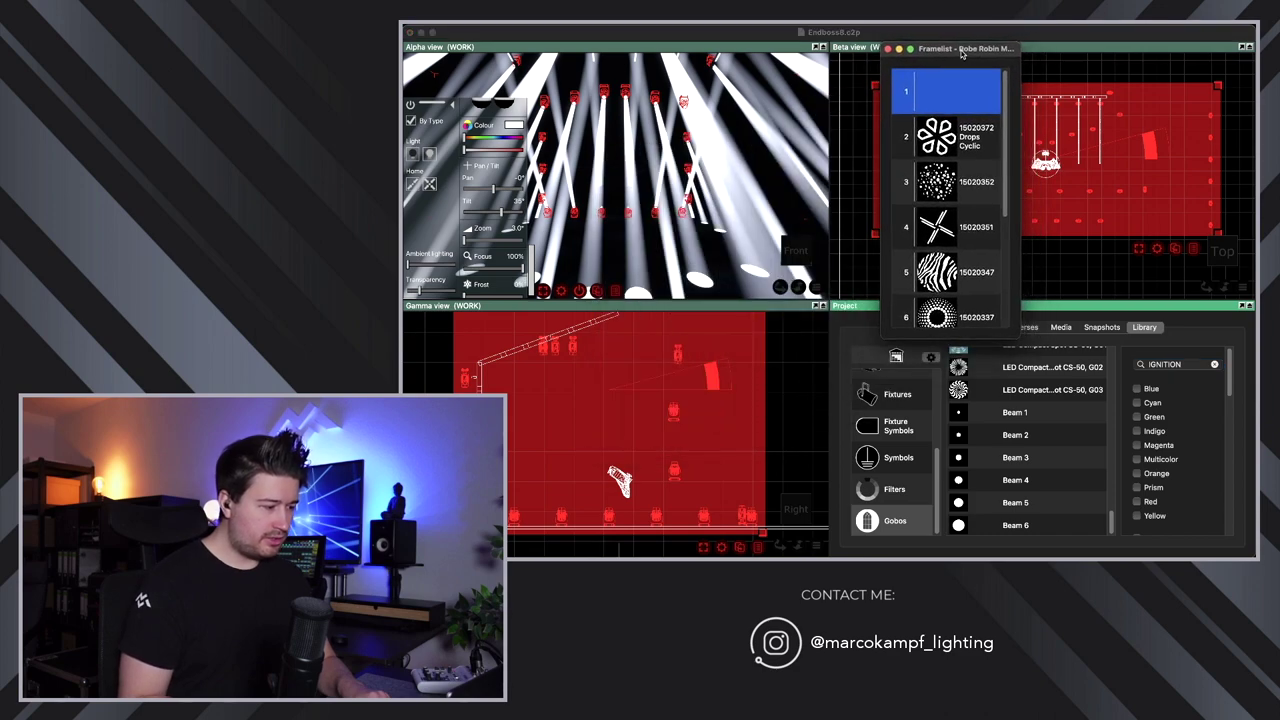
{"action": "left_click", "coordinate": [1015, 436]}
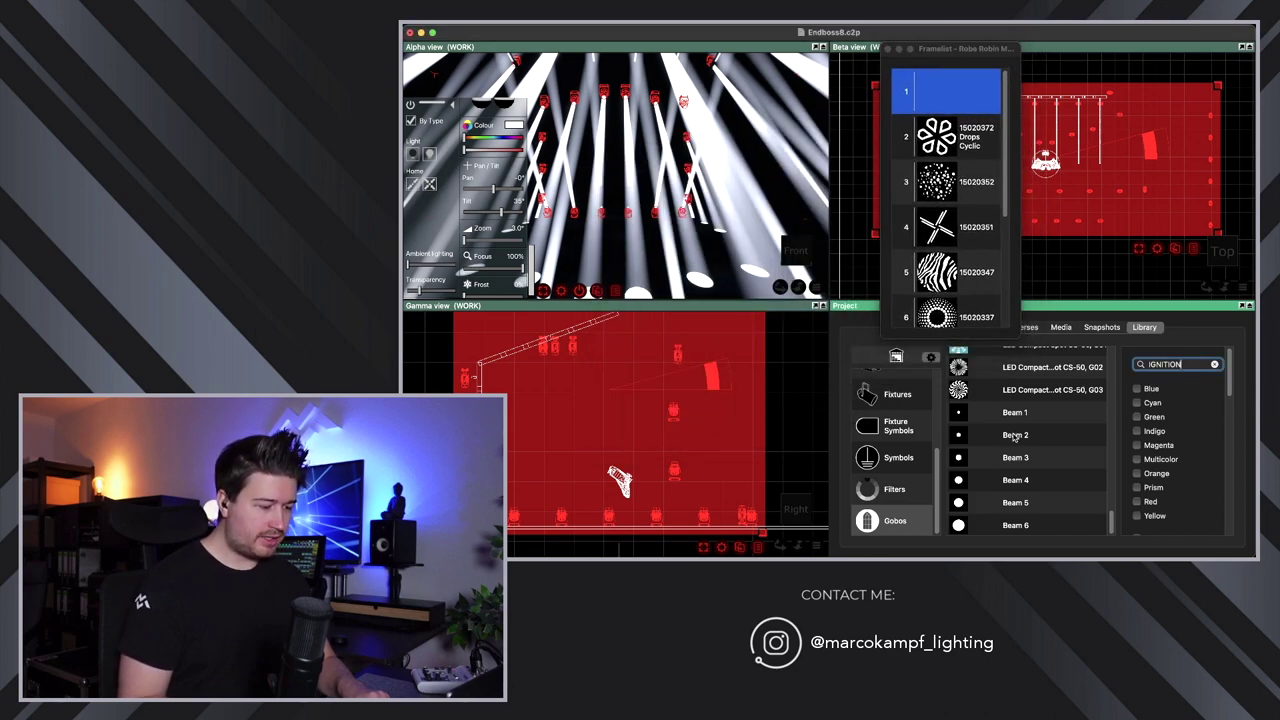
{"action": "left_click", "coordinate": [988, 436]}
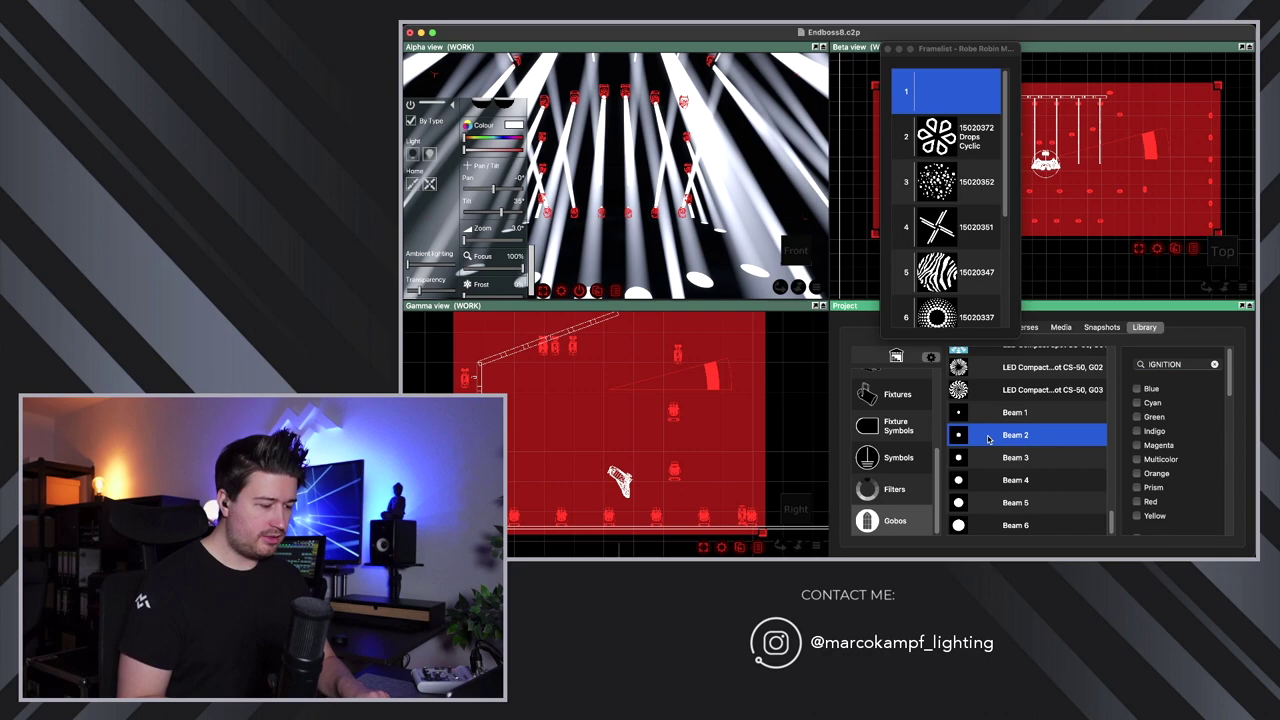
{"action": "left_click_drag", "start_coordinate": [988, 437], "coordinate": [963, 100]}
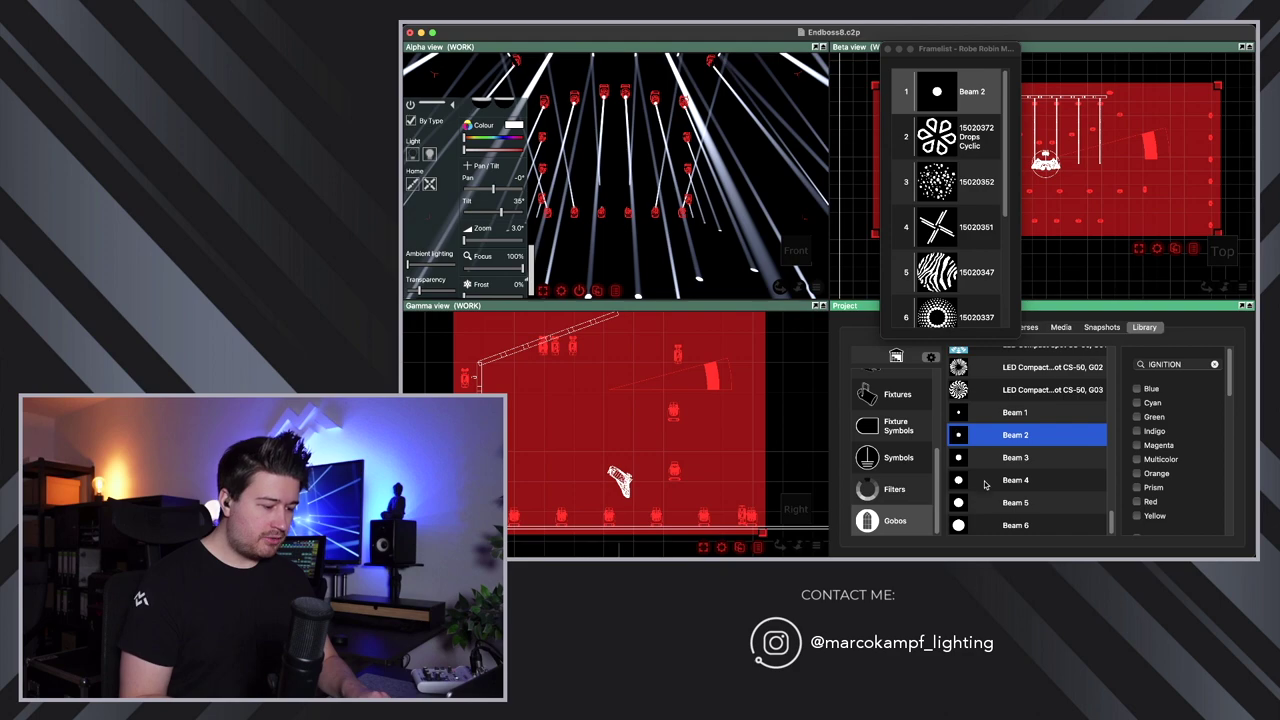
Replace Beam 2 in framelist slot 1 with the Beam 5 gobo
{"action": "left_click", "coordinate": [1010, 503]}
{"action": "left_click_drag", "start_coordinate": [1010, 503], "coordinate": [968, 93]}
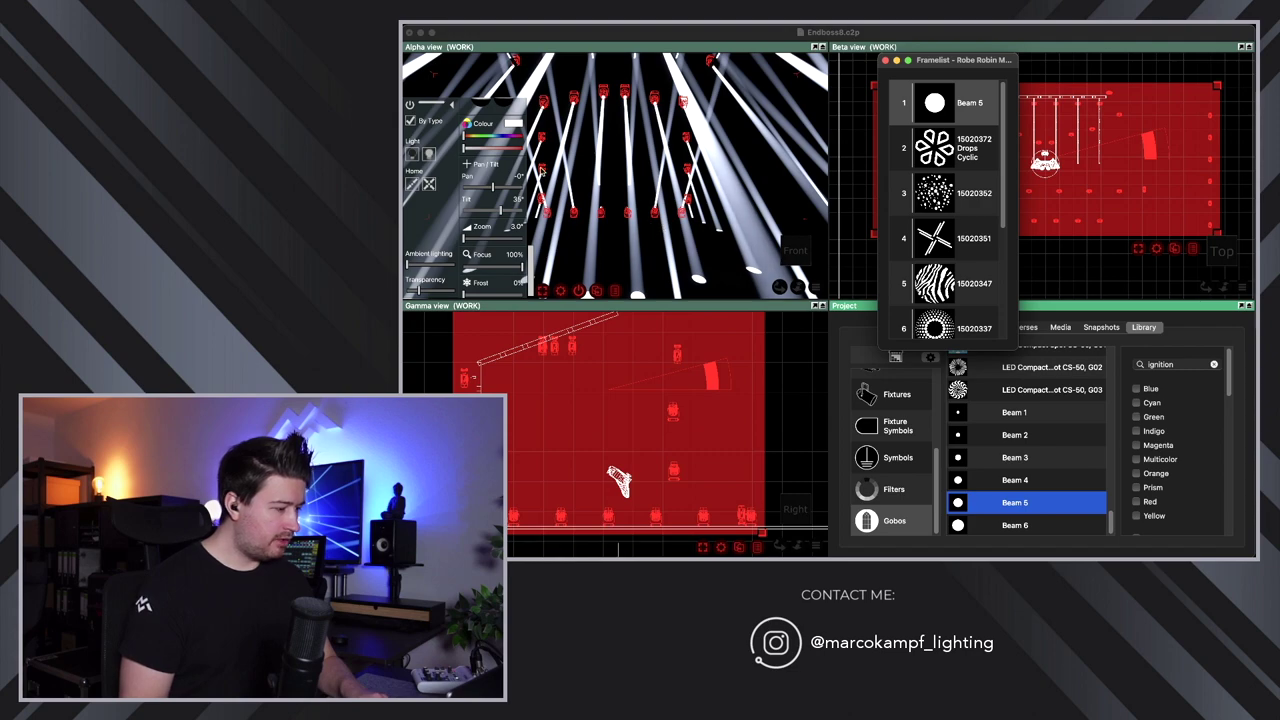
{"action": "scroll", "coordinate": [496, 149], "scroll_direction": "down", "scroll_amount": 5}
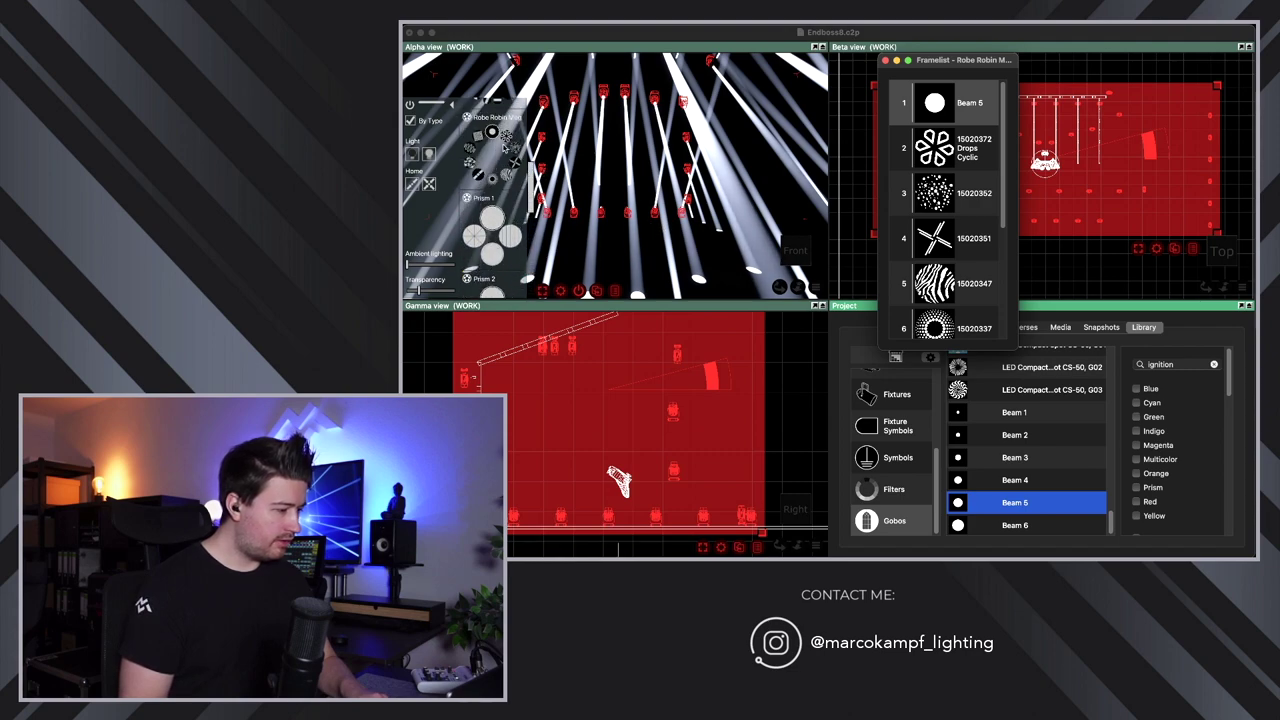
Close the framelist and preview the open beam and flower gobo on the MegaPointe rig
{"action": "left_click", "coordinate": [885, 62]}
{"action": "scroll", "coordinate": [492, 196], "scroll_direction": "up", "scroll_amount": 2}
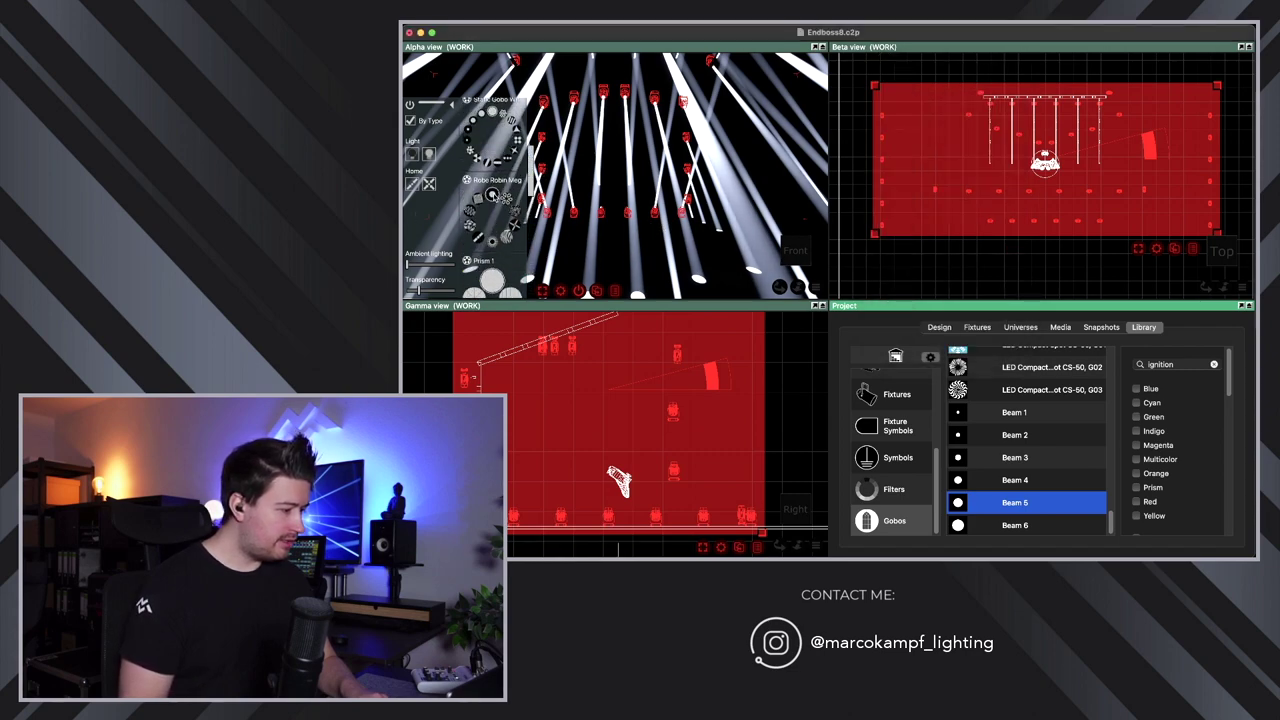
{"action": "left_click", "coordinate": [492, 196]}
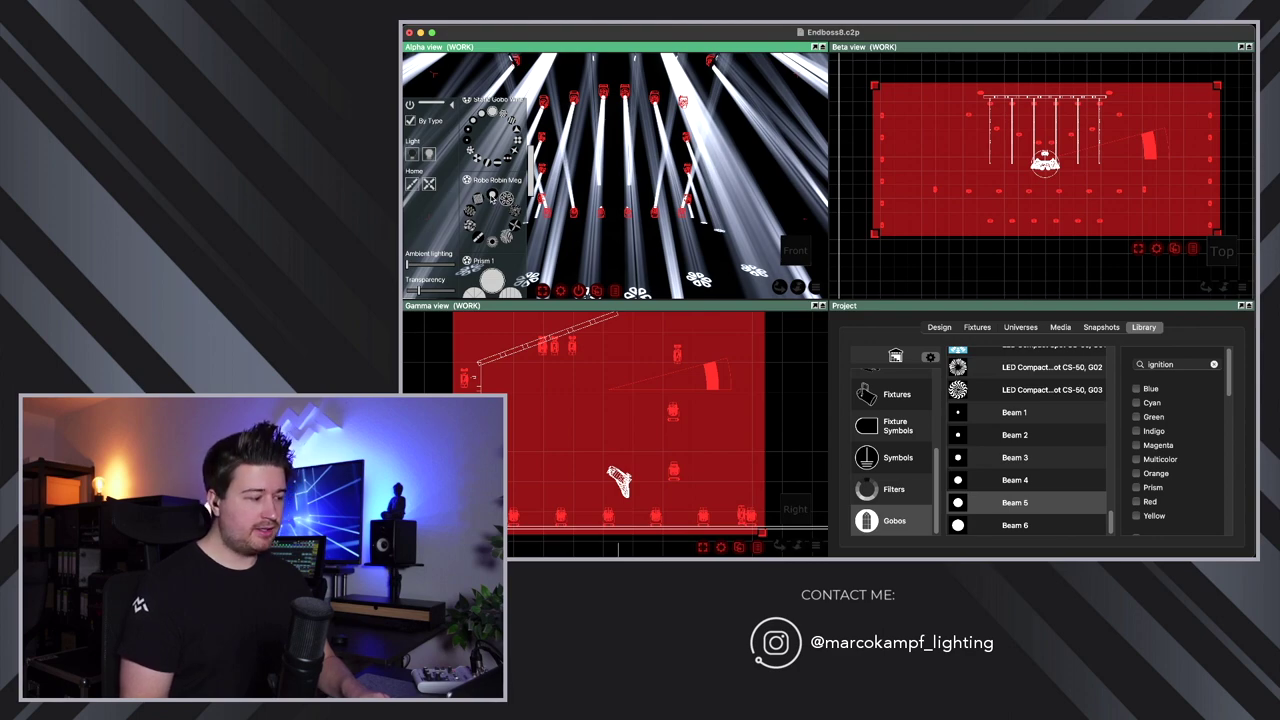
{"action": "left_click", "coordinate": [492, 196]}
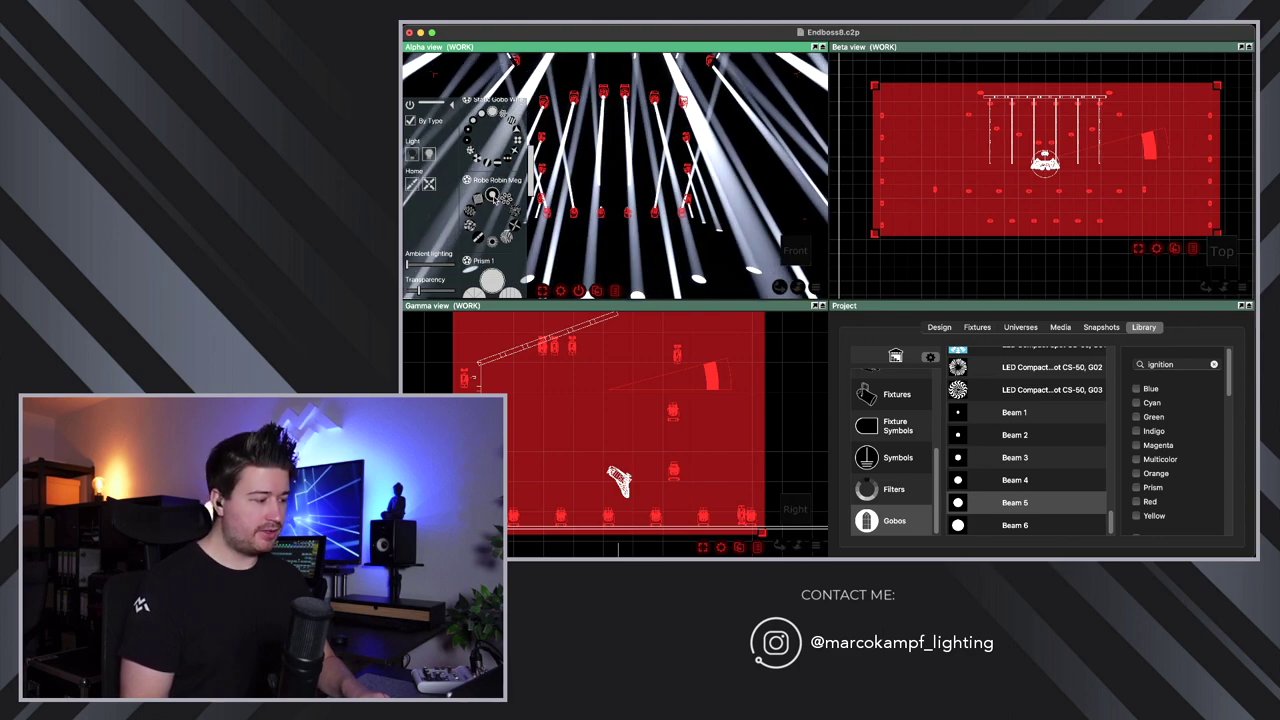
{"action": "left_click", "coordinate": [506, 199]}
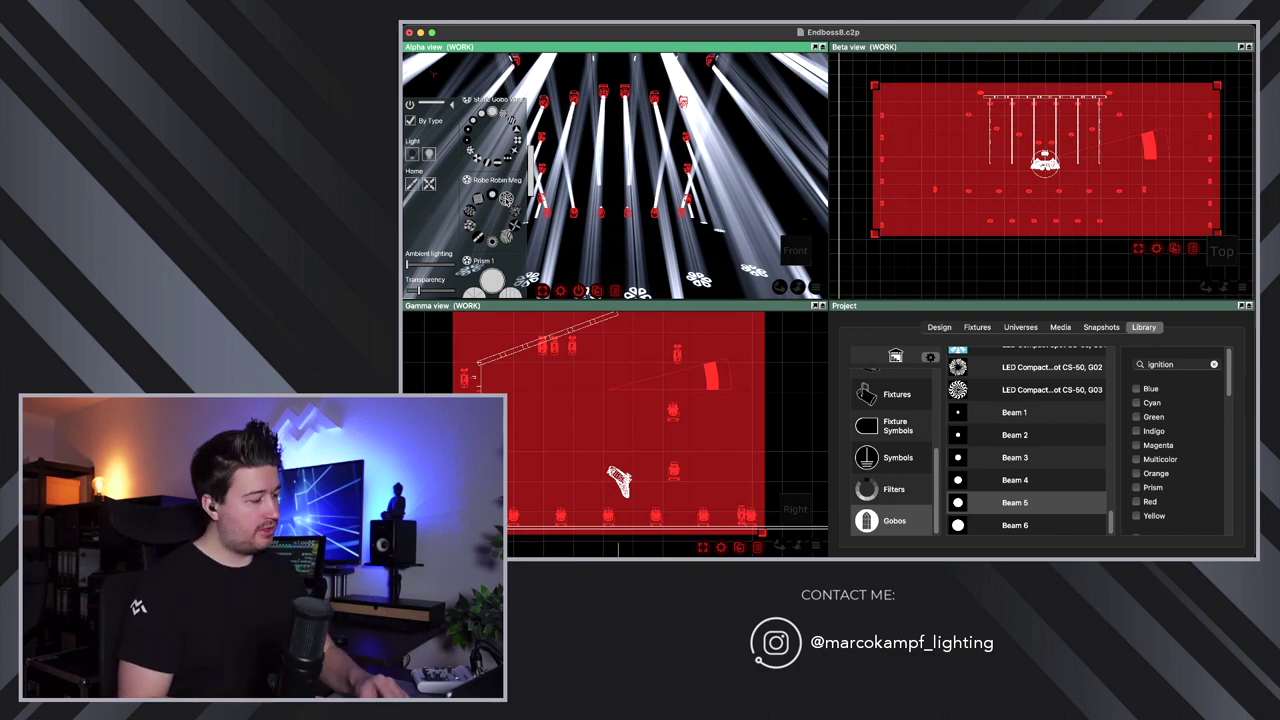
Widen the fixtures' beam zoom to 42.0° with the Zoom slider
{"action": "scroll", "coordinate": [520, 215], "scroll_direction": "down", "scroll_amount": 3}
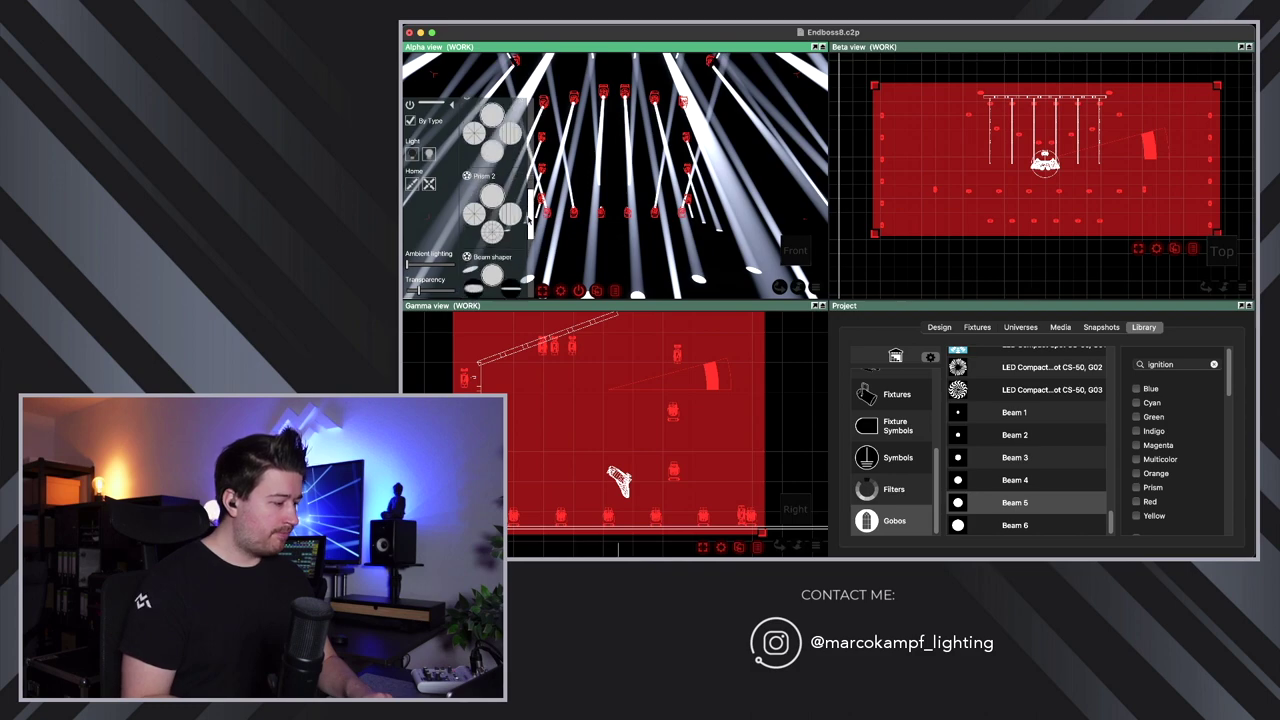
{"action": "scroll", "coordinate": [500, 222], "scroll_direction": "down", "scroll_amount": 5}
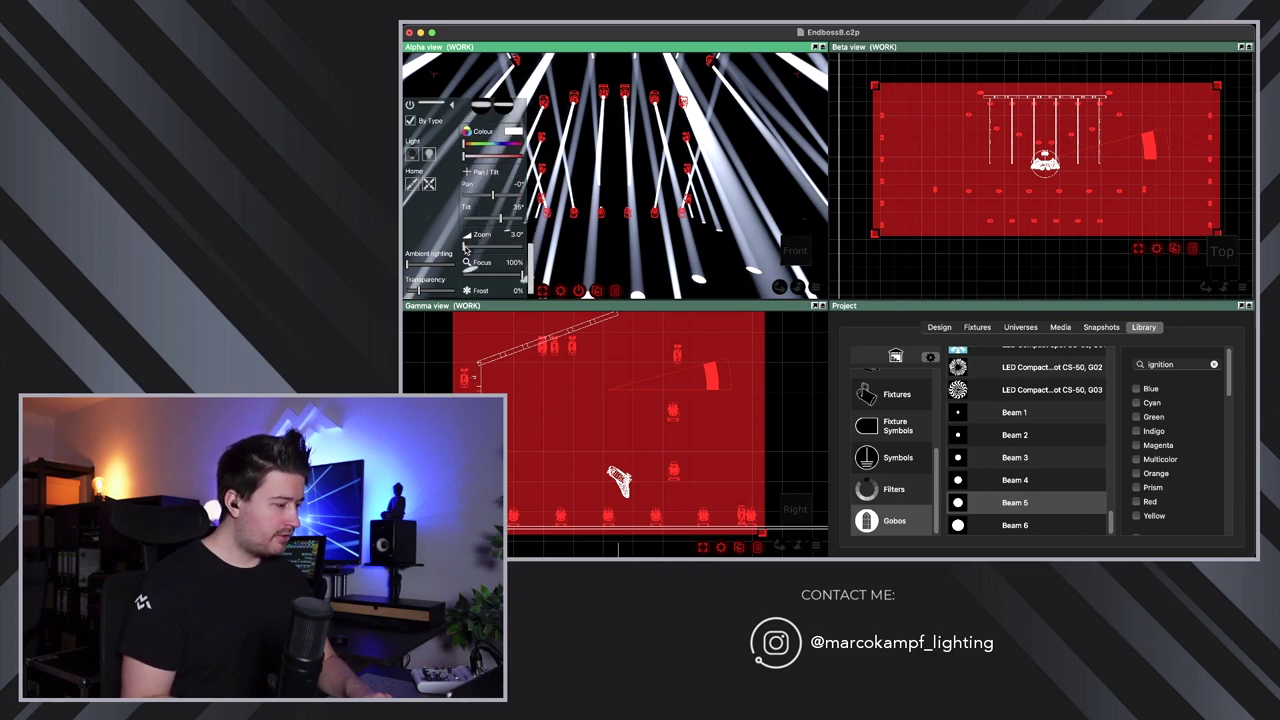
{"action": "left_click_drag", "start_coordinate": [464, 246], "coordinate": [521, 245]}
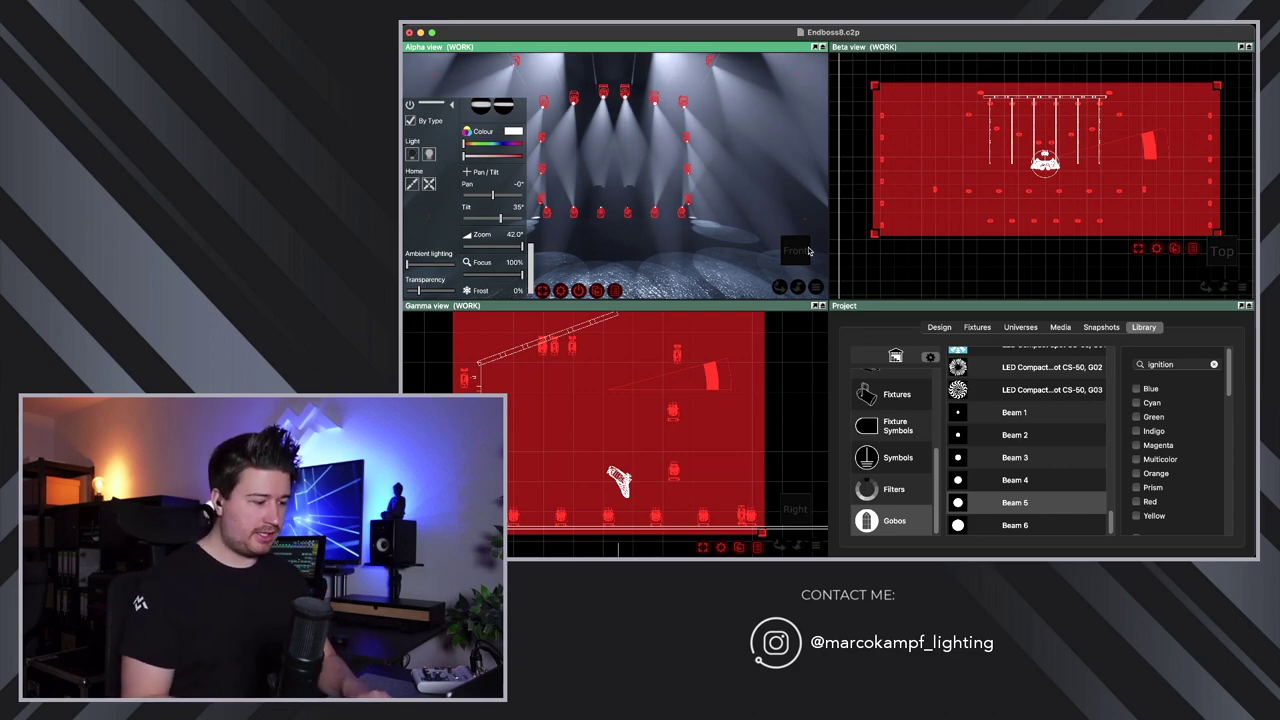
Review the selected fixtures' properties, including the Intensity scale setting
{"action": "left_click", "coordinate": [939, 327]}
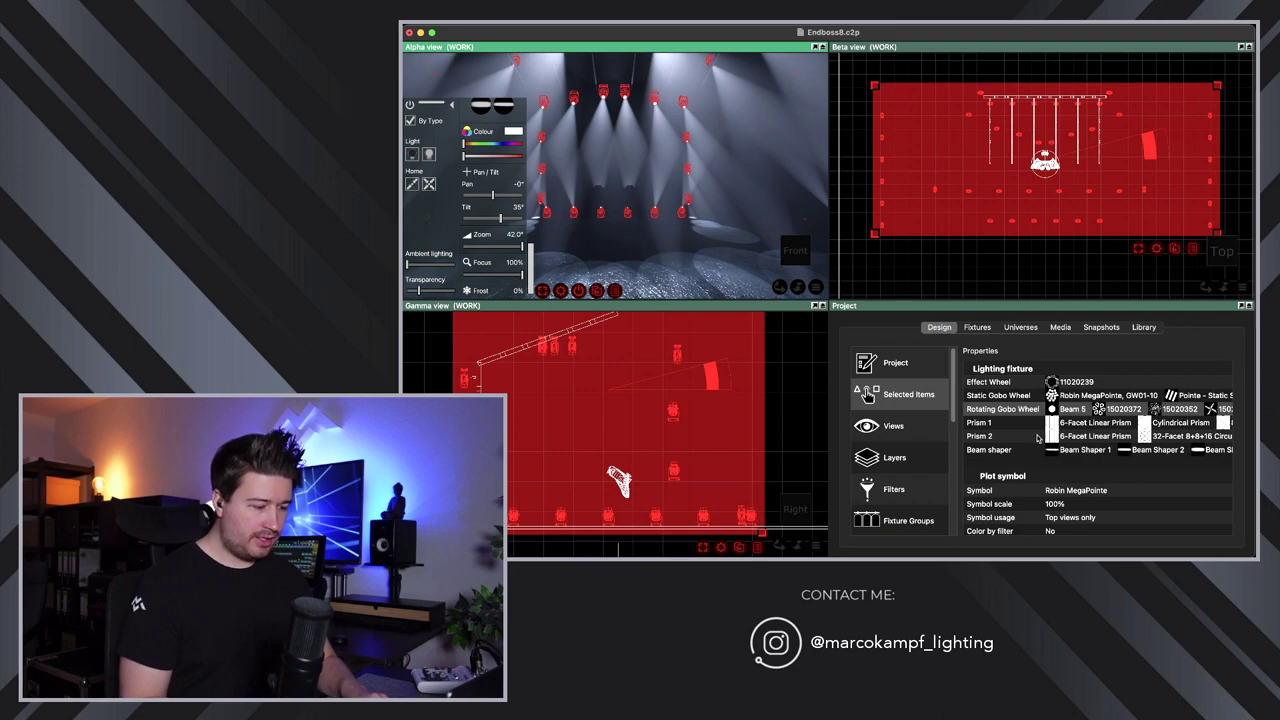
{"action": "scroll", "coordinate": [1038, 437], "scroll_direction": "up", "scroll_amount": 5}
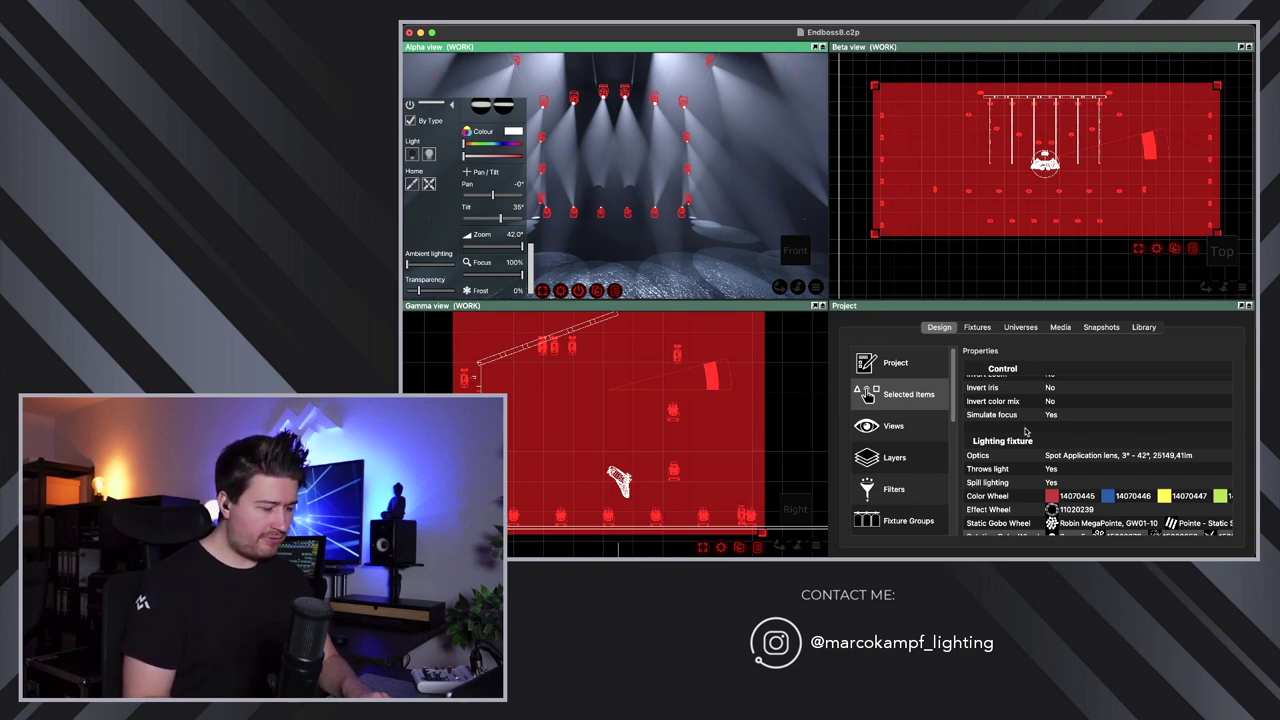
{"action": "scroll", "coordinate": [1025, 431], "scroll_direction": "up", "scroll_amount": 3}
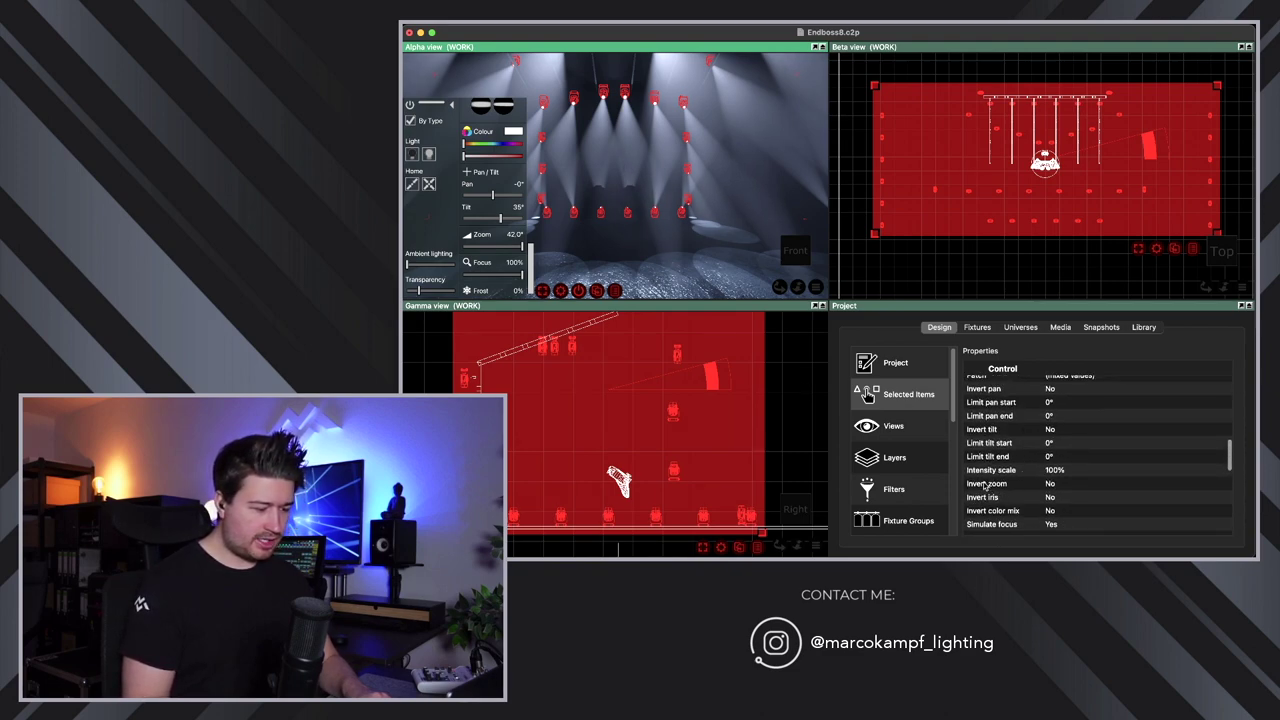
{"action": "left_click", "coordinate": [996, 472]}
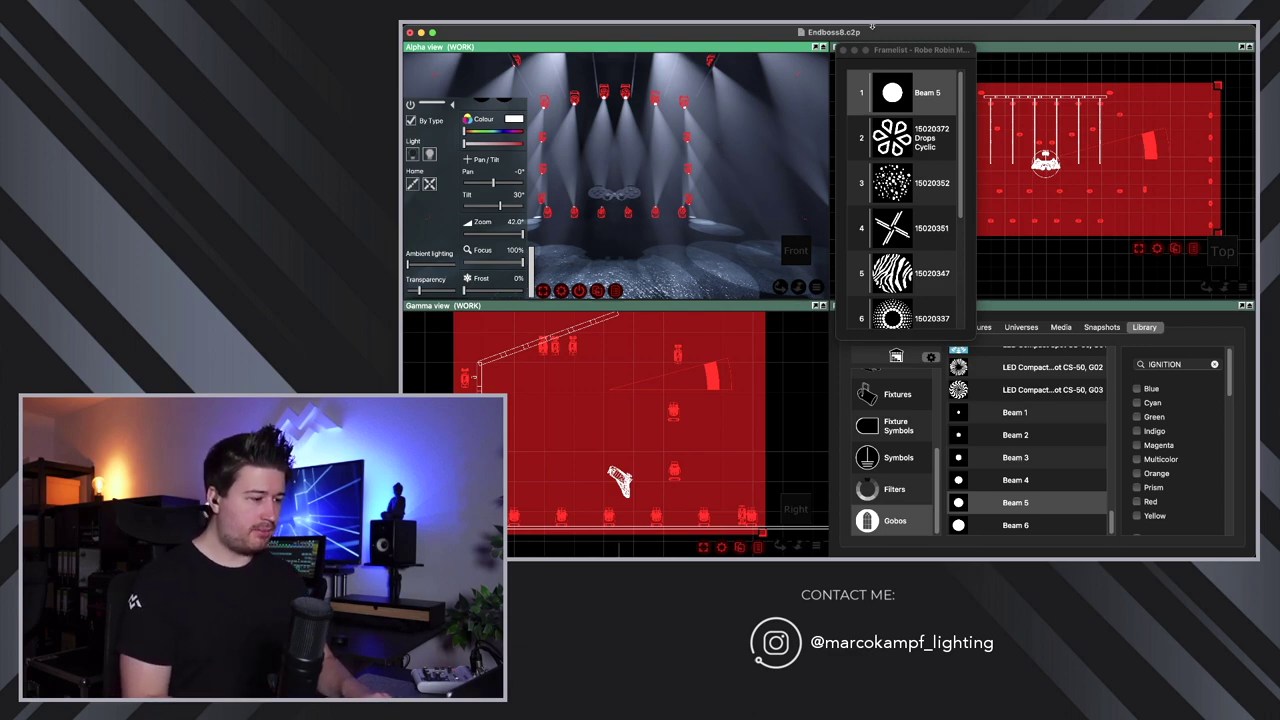
Close the rotating gobo Framelist window, leaving the 42.0° beams in view
{"action": "left_click", "coordinate": [842, 49]}
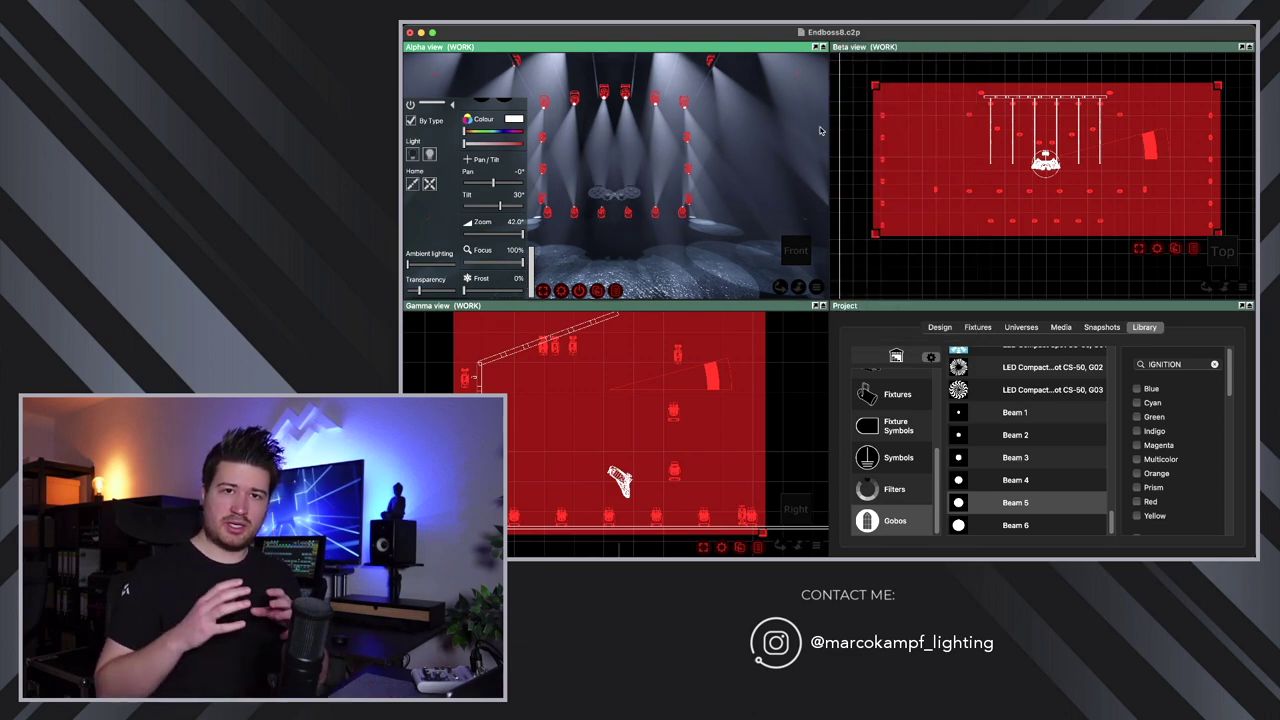